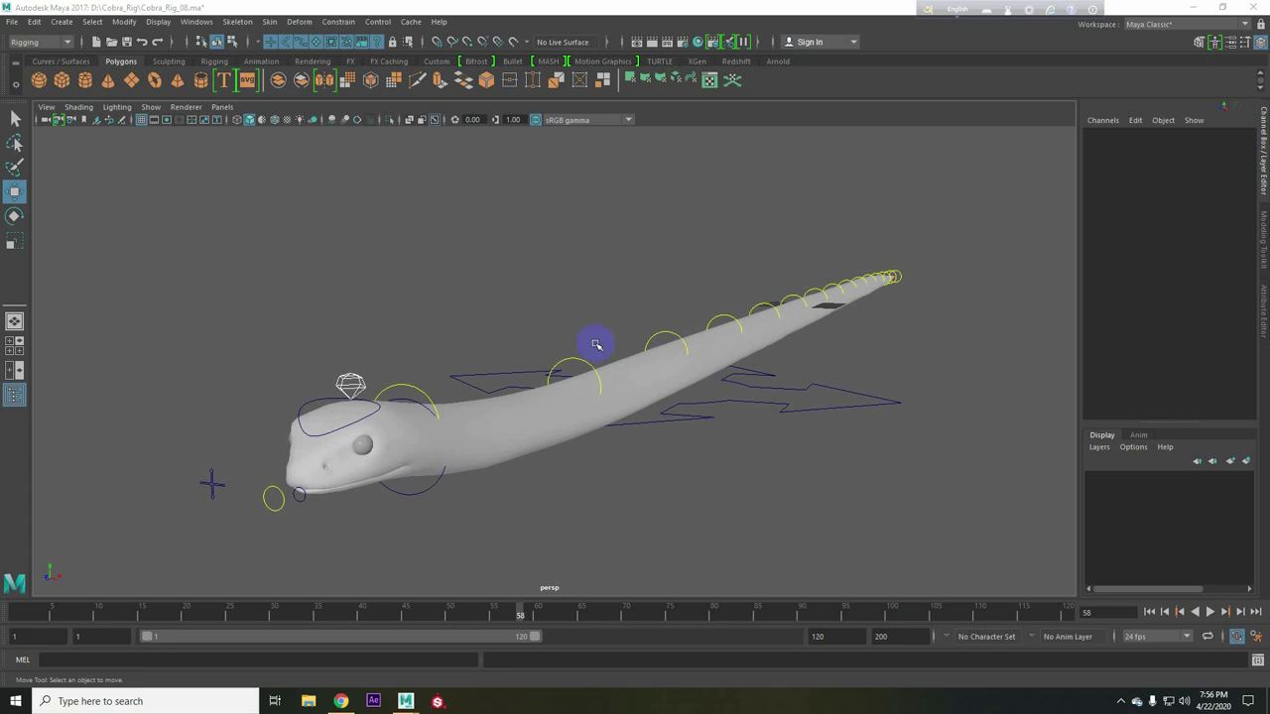
# Select the Diamond_Ctrl above the cobra's head.
pyautogui.moveTo(596, 344)
pyautogui.keyDown('alt'); pyautogui.mouseDown()
pyautogui.moveTo(723, 335)
pyautogui.moveTo(683, 338)
pyautogui.mouseUp(); pyautogui.keyUp('alt')
pyautogui.moveTo(825, 409)
pyautogui.keyDown('alt'); pyautogui.mouseDown()
pyautogui.moveTo(759, 318)
pyautogui.moveTo(663, 445)
pyautogui.moveTo(603, 303)
pyautogui.moveTo(663, 361)
pyautogui.moveTo(638, 474)
pyautogui.moveTo(629, 430)
pyautogui.moveTo(496, 304)
pyautogui.mouseUp(); pyautogui.keyUp('alt')
pyautogui.click(759, 317)
pyautogui.click(497, 303)
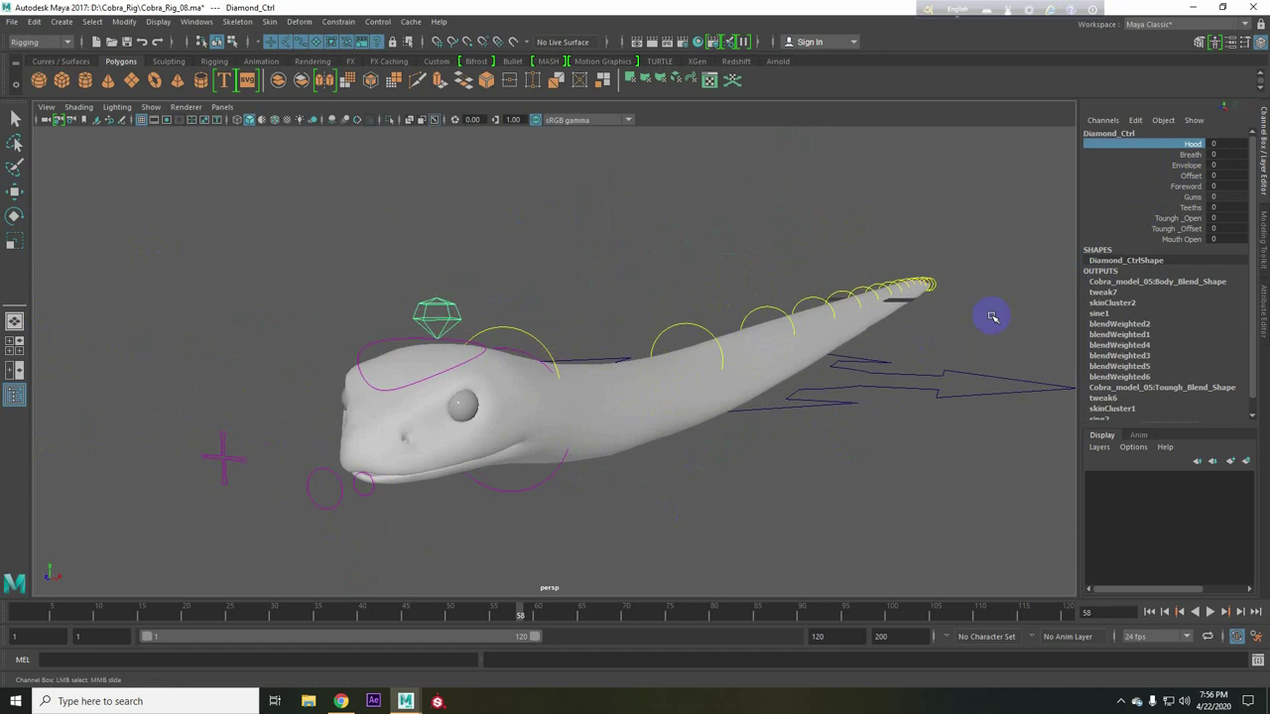
# Drop Hood to 0 to collapse the hood and turn on Wireframe on Shaded.
pyautogui.keyDown('alt'); pyautogui.moveTo(992, 317); pyautogui.dragTo(760, 381); pyautogui.keyUp('alt')
pyautogui.moveTo(918, 413); pyautogui.dragTo(737, 453, button='middle')
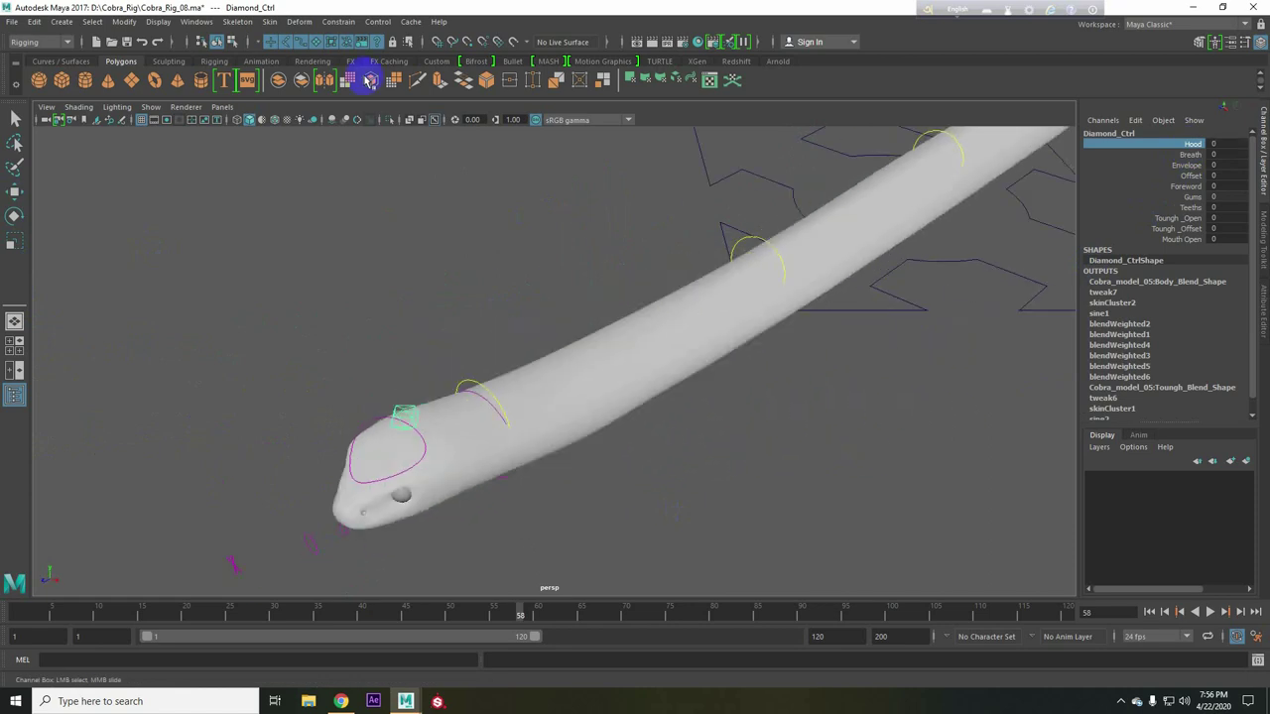
pyautogui.click(562, 371)
pyautogui.moveTo(909, 449)
pyautogui.keyDown('alt'); pyautogui.mouseDown()
pyautogui.moveTo(953, 446)
pyautogui.moveTo(775, 413)
pyautogui.moveTo(765, 397)
pyautogui.moveTo(924, 450)
pyautogui.moveTo(688, 470)
pyautogui.moveTo(530, 457)
pyautogui.moveTo(660, 490)
pyautogui.moveTo(711, 487)
pyautogui.moveTo(652, 456)
pyautogui.moveTo(777, 483)
pyautogui.mouseUp(); pyautogui.keyUp('alt')
# Reselect Diamond_Ctrl and turn off the wireframe overlay.
pyautogui.press('w')
pyautogui.click(868, 544)
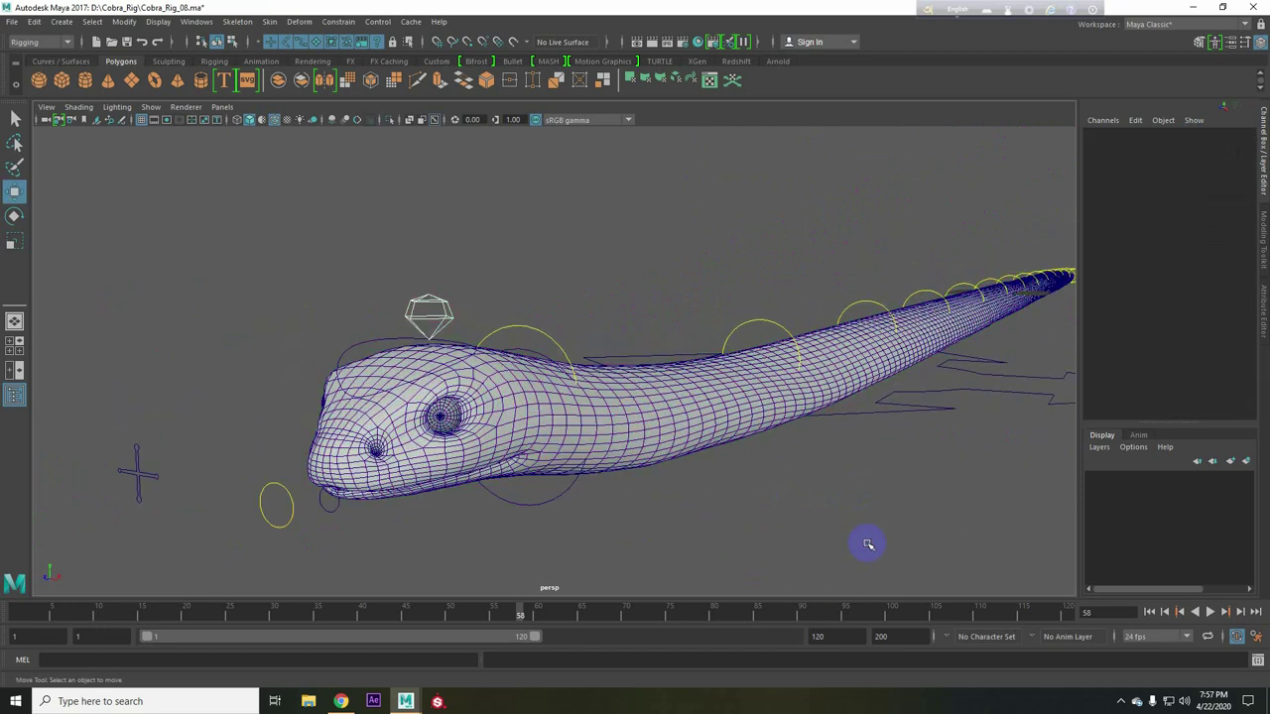
pyautogui.moveTo(399, 316); pyautogui.dragTo(492, 342)
pyautogui.click(281, 120)
pyautogui.keyDown('alt'); pyautogui.moveTo(731, 327); pyautogui.dragTo(780, 278); pyautogui.keyUp('alt')
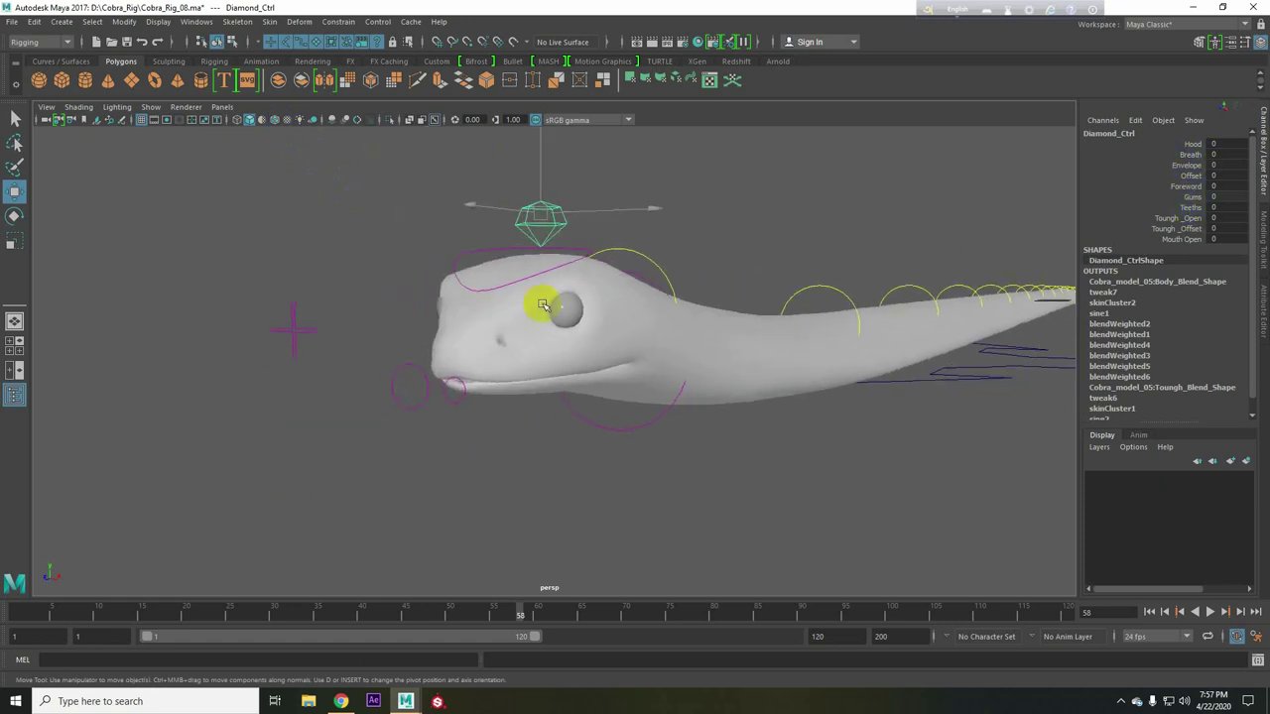
# Rotate Jaw_Ctrl on X to swing the jaw open about 38°.
pyautogui.click(456, 402)
pyautogui.press('e')
pyautogui.moveTo(498, 352)
pyautogui.mouseDown()
pyautogui.moveTo(496, 405)
pyautogui.moveTo(771, 360)
pyautogui.mouseUp()
pyautogui.scroll(-3, 666, 410)
pyautogui.scroll(3, 533, 271)
pyautogui.moveTo(533, 270)
pyautogui.mouseDown()
pyautogui.moveTo(539, 368)
pyautogui.moveTo(527, 264)
pyautogui.moveTo(541, 268)
pyautogui.moveTo(484, 322)
pyautogui.mouseUp()
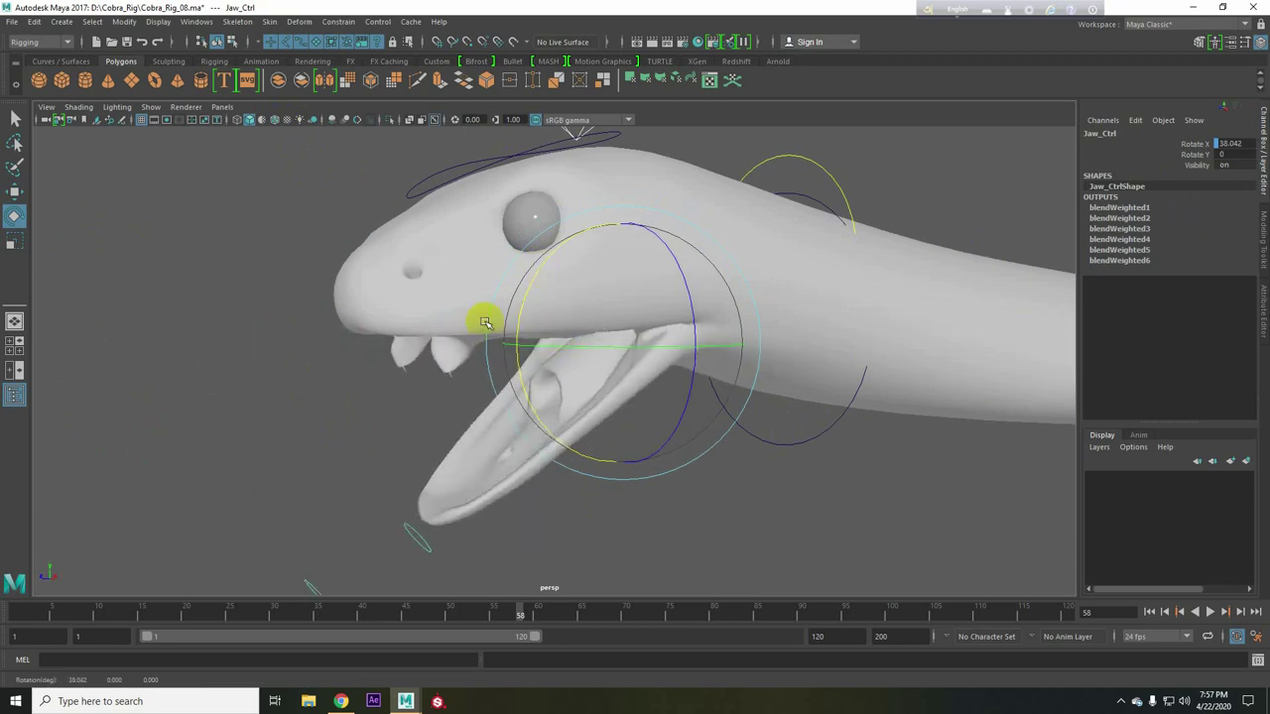
# Reselect Diamond_Ctrl and pick its Tough_Open attribute.
pyautogui.keyDown('alt'); pyautogui.moveTo(456, 385); pyautogui.dragTo(612, 221); pyautogui.keyUp('alt')
pyautogui.click(564, 176)
pyautogui.click(1194, 201)
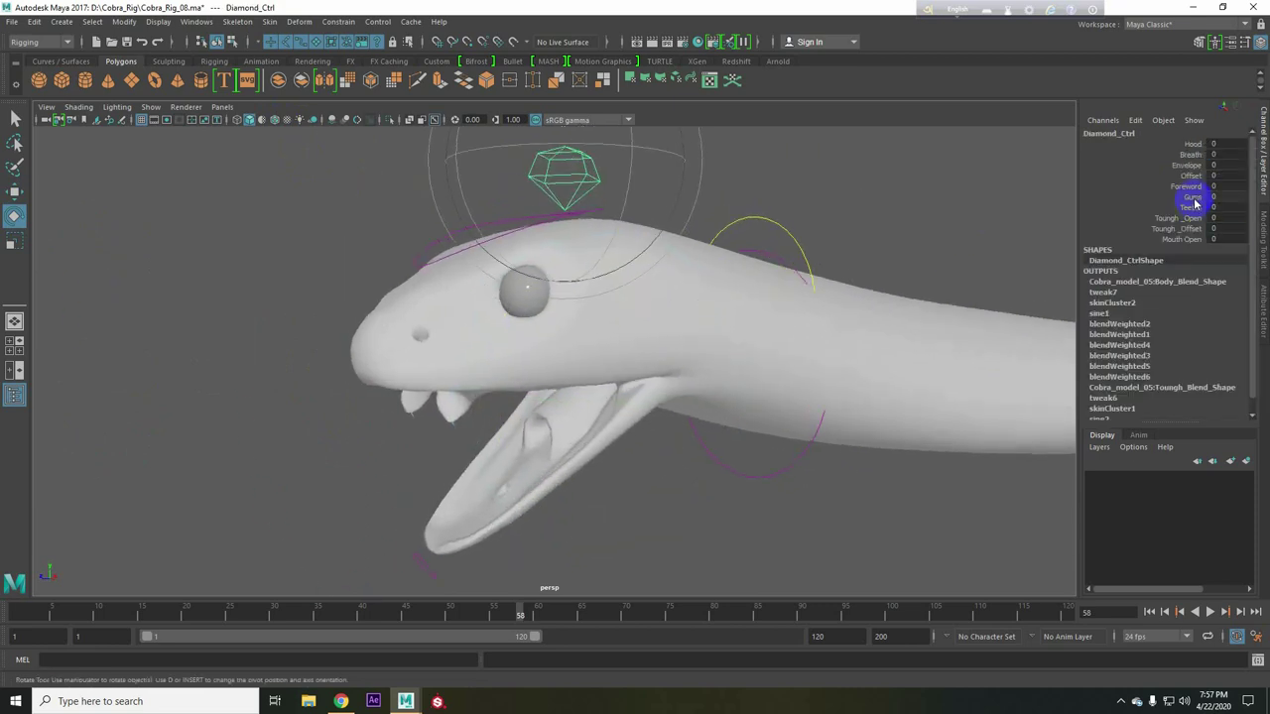
# Push Tough_Open to 10 to extend the tongue, show the wireframe, and try Tough_Offset.
pyautogui.moveTo(819, 349); pyautogui.dragTo(831, 420, button='middle')
pyautogui.keyDown('alt'); pyautogui.moveTo(831, 420); pyautogui.dragTo(863, 289, button='right'); pyautogui.keyUp('alt')
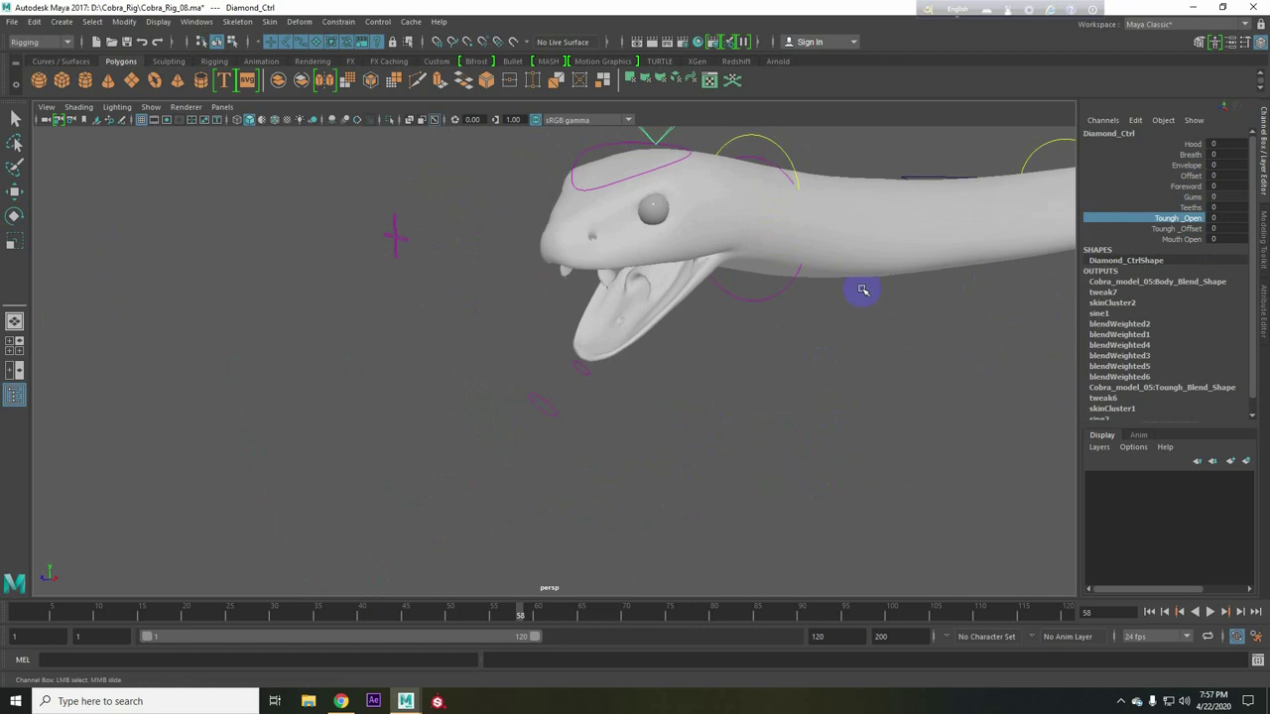
pyautogui.moveTo(850, 286); pyautogui.dragTo(873, 288, button='middle')
pyautogui.moveTo(873, 288)
pyautogui.keyDown('alt'); pyautogui.mouseDown(button='right')
pyautogui.moveTo(819, 349)
pyautogui.moveTo(830, 337)
pyautogui.mouseUp(button='right'); pyautogui.keyUp('alt')
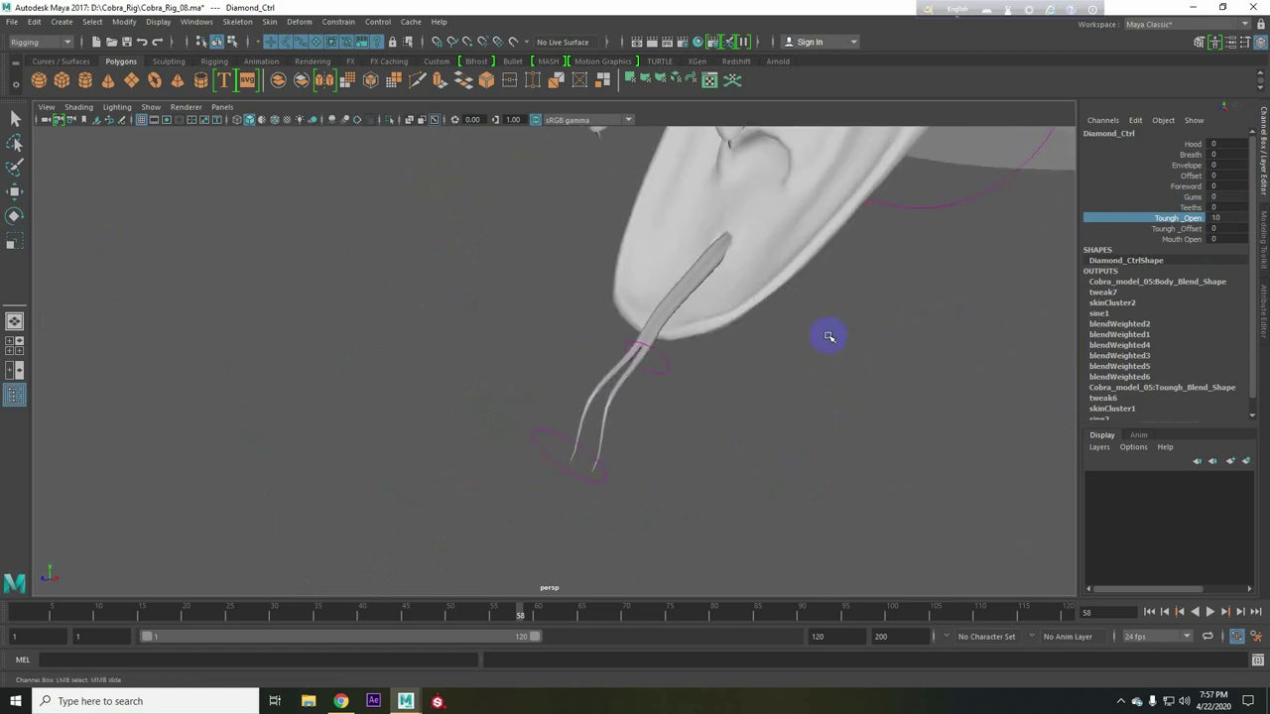
pyautogui.click(274, 121)
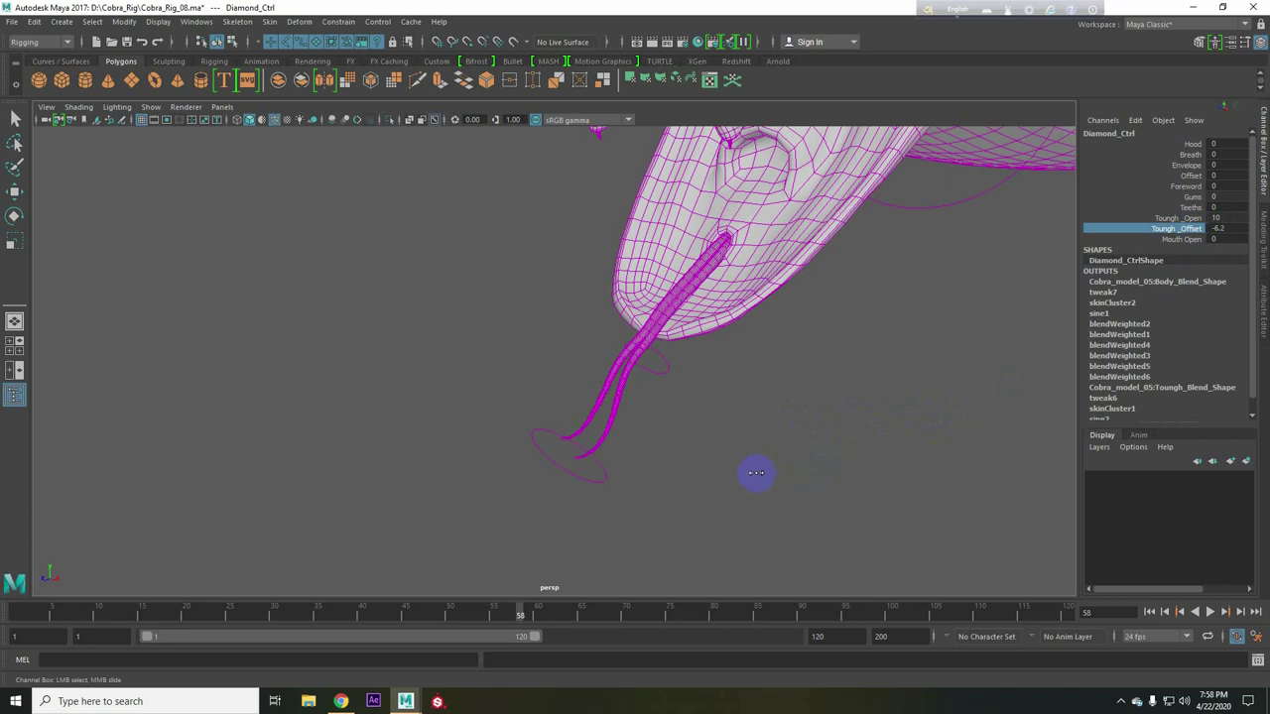
pyautogui.moveTo(715, 464); pyautogui.dragTo(422, 270, button='middle')
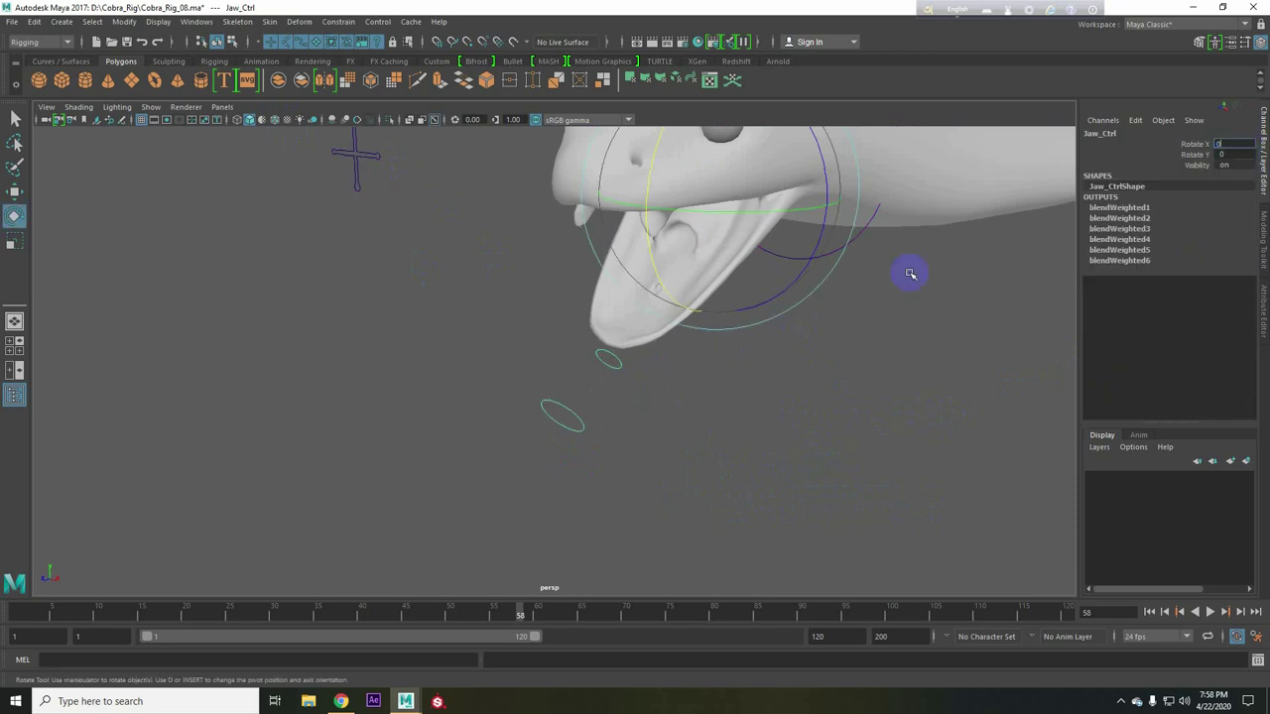
# Rotate Jaw_Ctrl to Rotate X 45, then reselect Diamond_Ctrl.
pyautogui.press('Return')
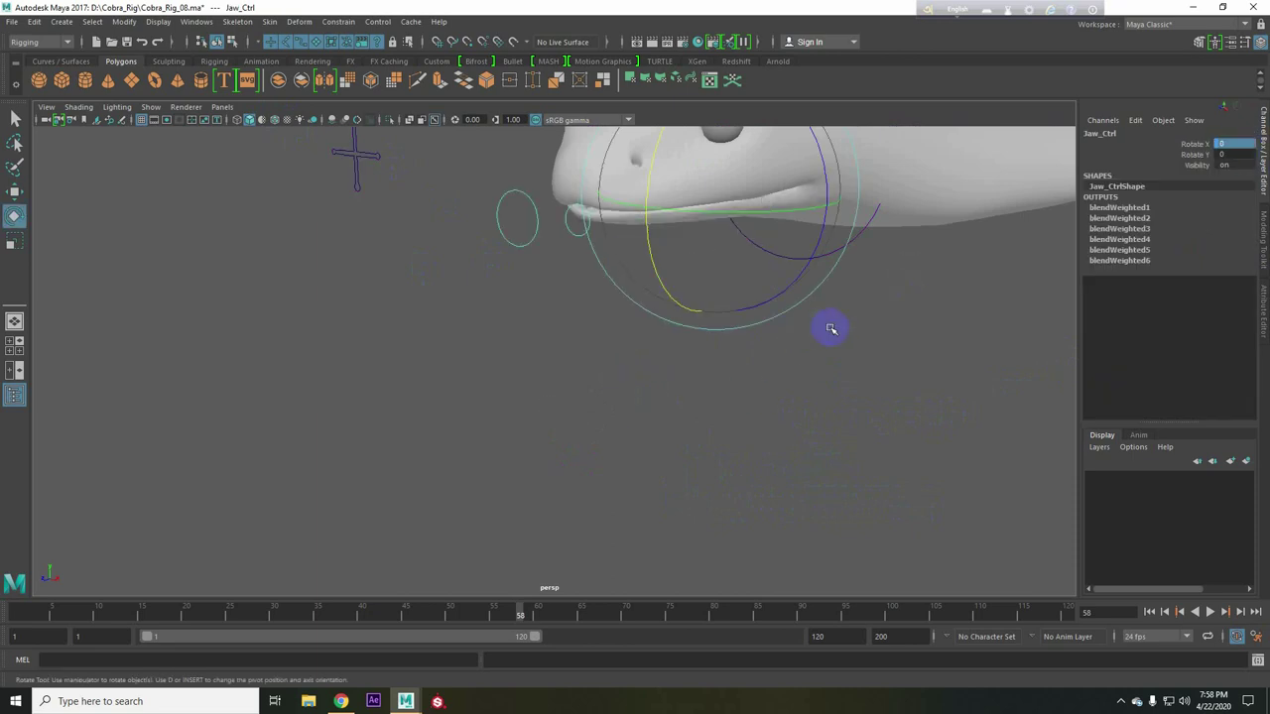
pyautogui.moveTo(828, 326)
pyautogui.keyDown('alt'); pyautogui.mouseDown()
pyautogui.moveTo(723, 317)
pyautogui.moveTo(986, 474)
pyautogui.mouseUp(); pyautogui.keyUp('alt')
pyautogui.click(599, 174)
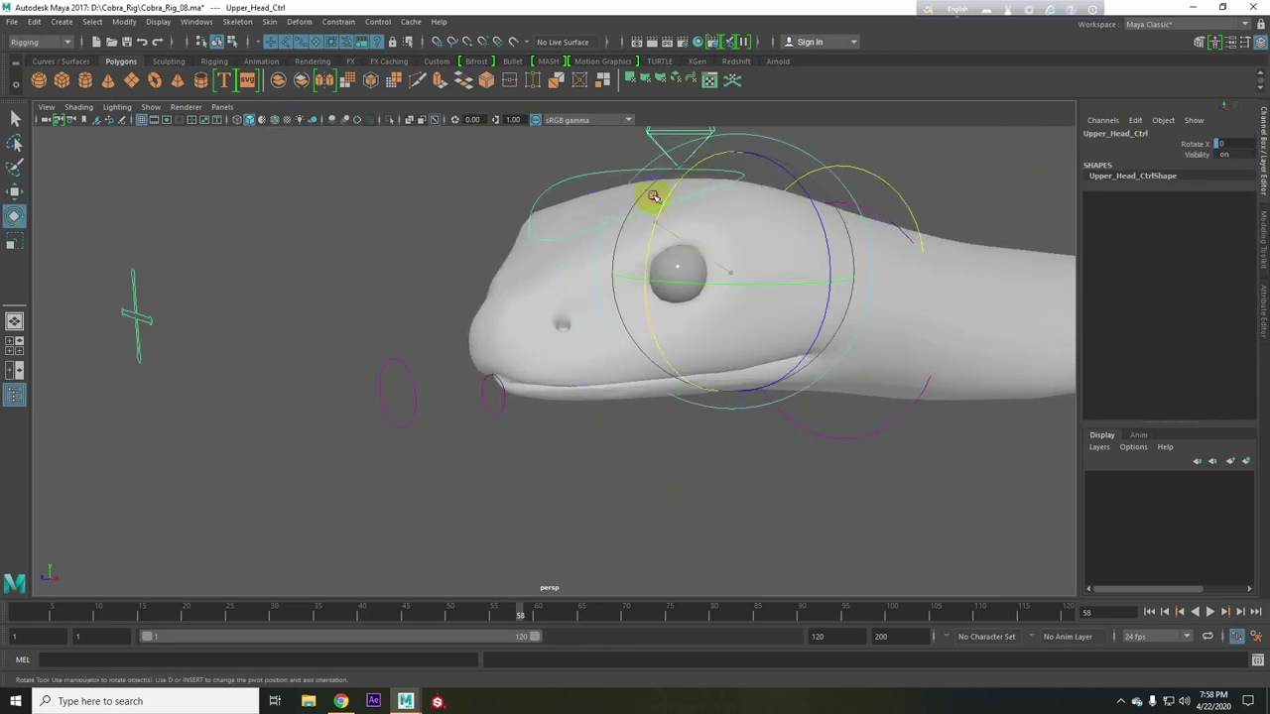
pyautogui.click(504, 408)
pyautogui.moveTo(639, 308)
pyautogui.mouseDown()
pyautogui.moveTo(632, 385)
pyautogui.moveTo(666, 198)
pyautogui.mouseUp()
pyautogui.click(671, 154)
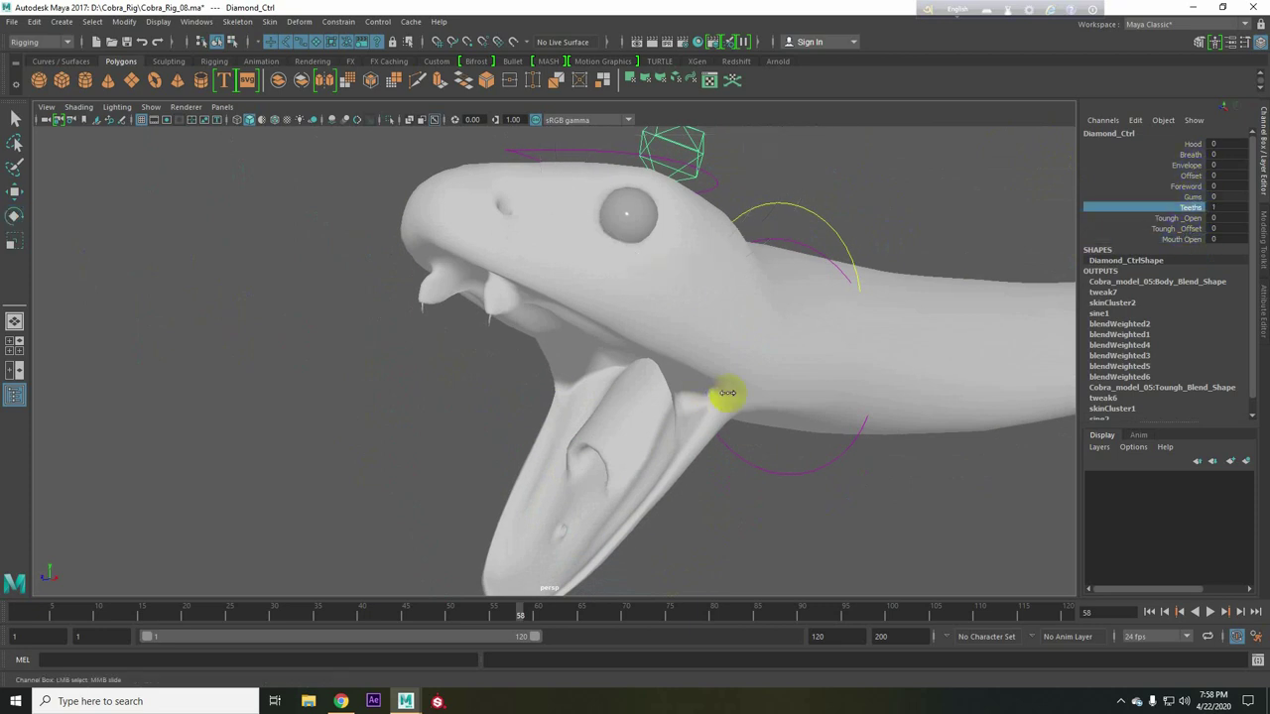
# Extend the fangs with Teeth at 10, then pull them back down.
pyautogui.moveTo(634, 384)
pyautogui.keyDown('alt'); pyautogui.mouseDown()
pyautogui.moveTo(695, 363)
pyautogui.moveTo(743, 374)
pyautogui.mouseUp(); pyautogui.keyUp('alt')
pyautogui.moveTo(743, 374)
pyautogui.mouseDown(button='middle')
pyautogui.moveTo(769, 374)
pyautogui.moveTo(819, 261)
pyautogui.mouseUp(button='middle')
pyautogui.scroll(5, 775, 354)
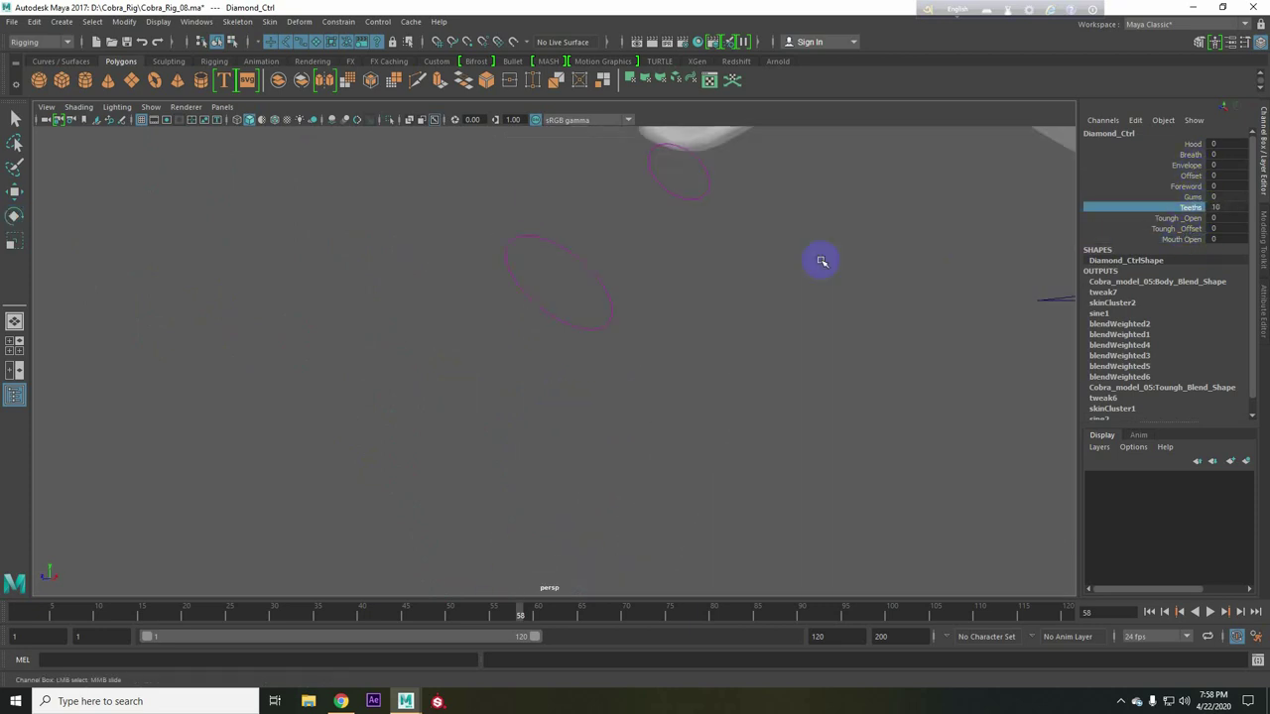
pyautogui.keyDown('alt'); pyautogui.moveTo(820, 261); pyautogui.dragTo(326, 148, button='right'); pyautogui.keyUp('alt')
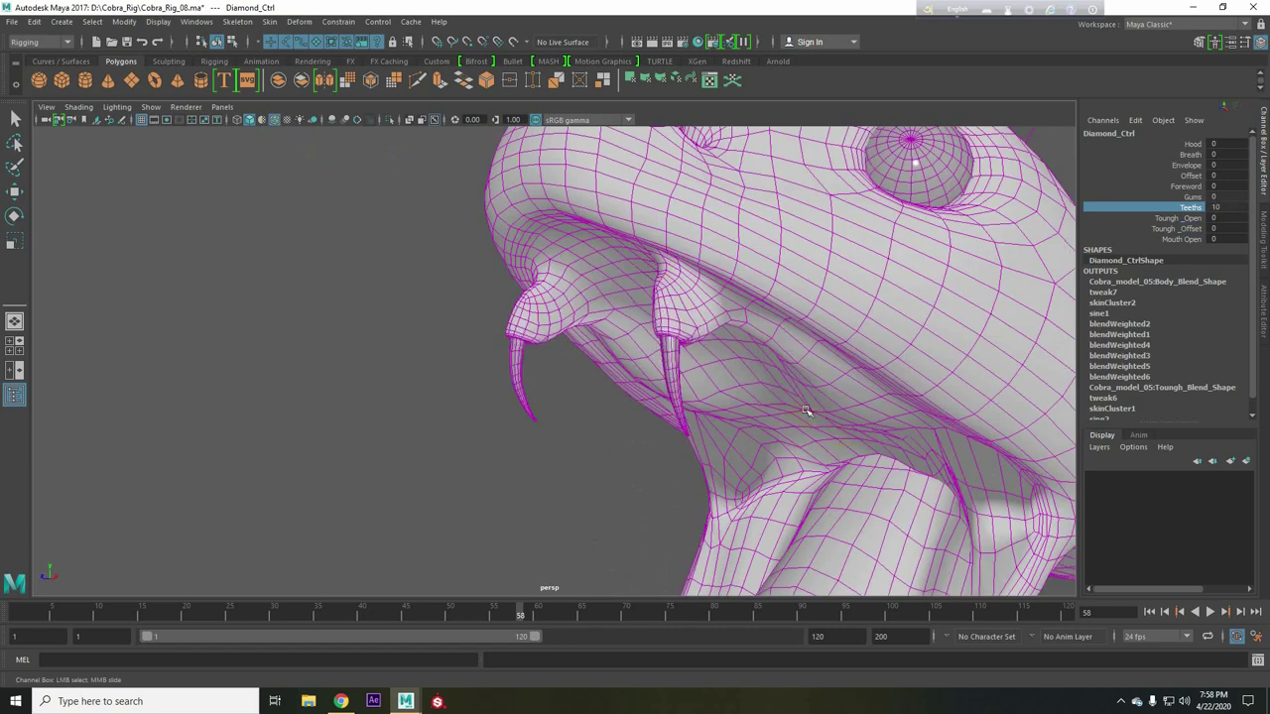
pyautogui.moveTo(806, 412)
pyautogui.mouseDown(button='middle')
pyautogui.moveTo(788, 419)
pyautogui.moveTo(834, 416)
pyautogui.mouseUp(button='middle')
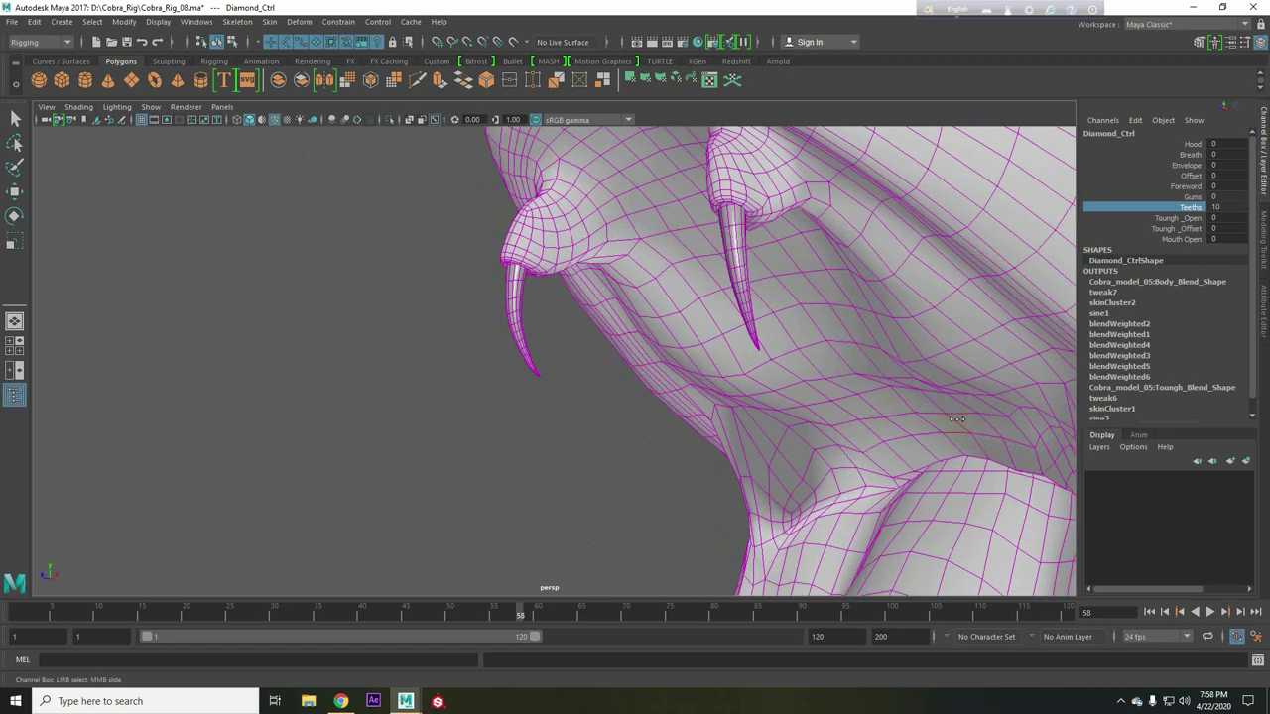
pyautogui.scroll(-5, 857, 414)
# Reselect Jaw_Ctrl with the Rotate tool and frame a side view of the head.
pyautogui.keyDown('alt'); pyautogui.moveTo(858, 415); pyautogui.dragTo(638, 468); pyautogui.keyUp('alt')
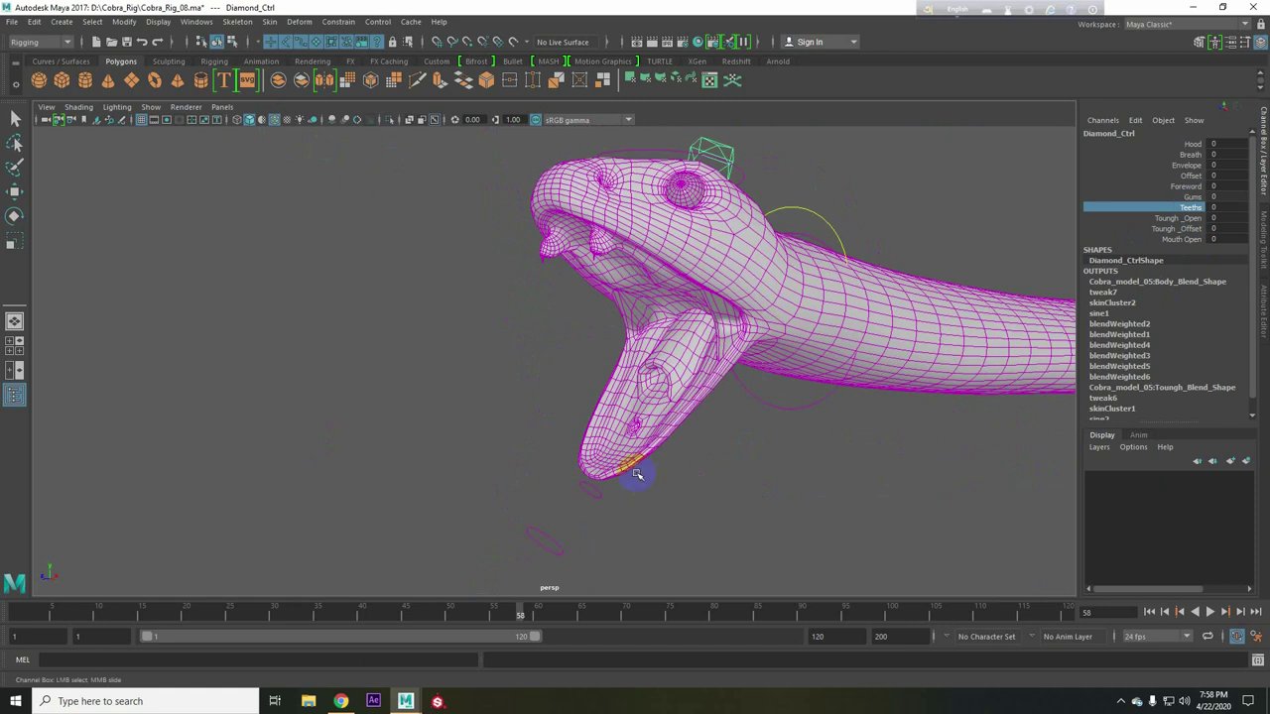
pyautogui.click(603, 493)
pyautogui.press('e')
pyautogui.keyDown('alt'); pyautogui.moveTo(754, 417); pyautogui.dragTo(695, 377); pyautogui.keyUp('alt')
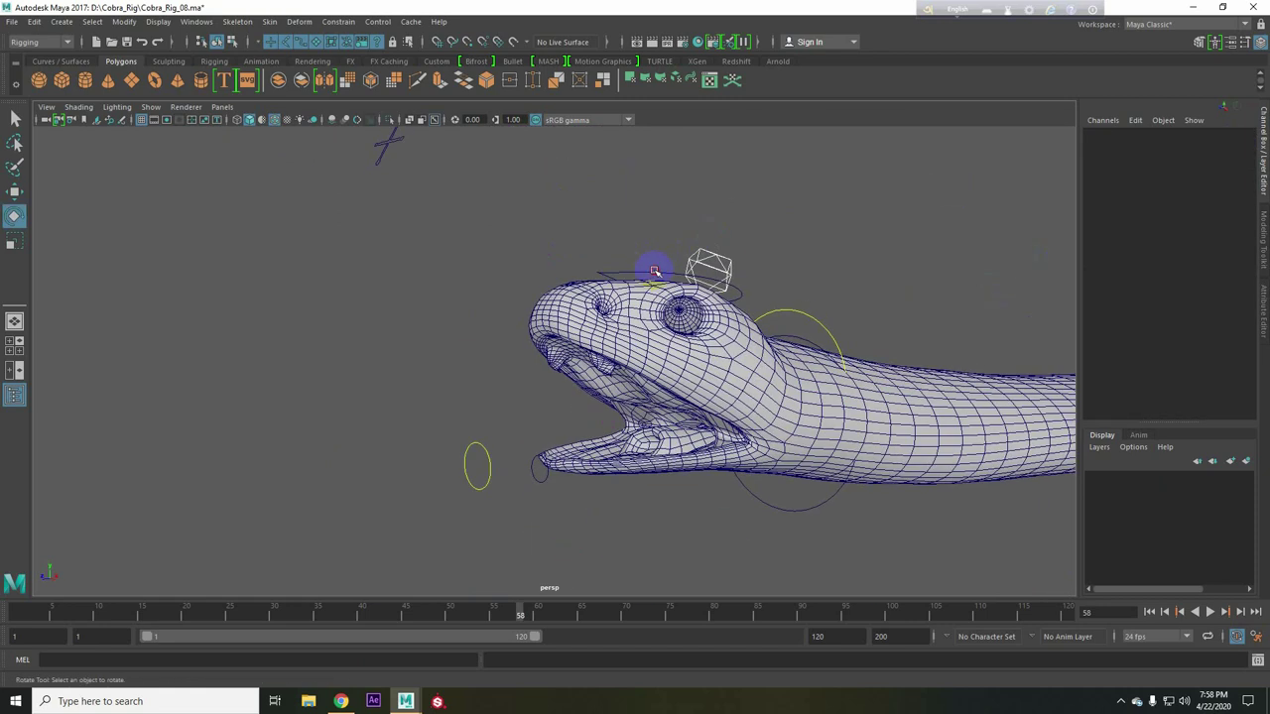
# Turn off the wireframe overlay and select Diamond_Ctrl.
pyautogui.click(708, 275)
pyautogui.click(297, 120)
pyautogui.keyDown('alt'); pyautogui.moveTo(896, 377); pyautogui.dragTo(715, 212); pyautogui.keyUp('alt')
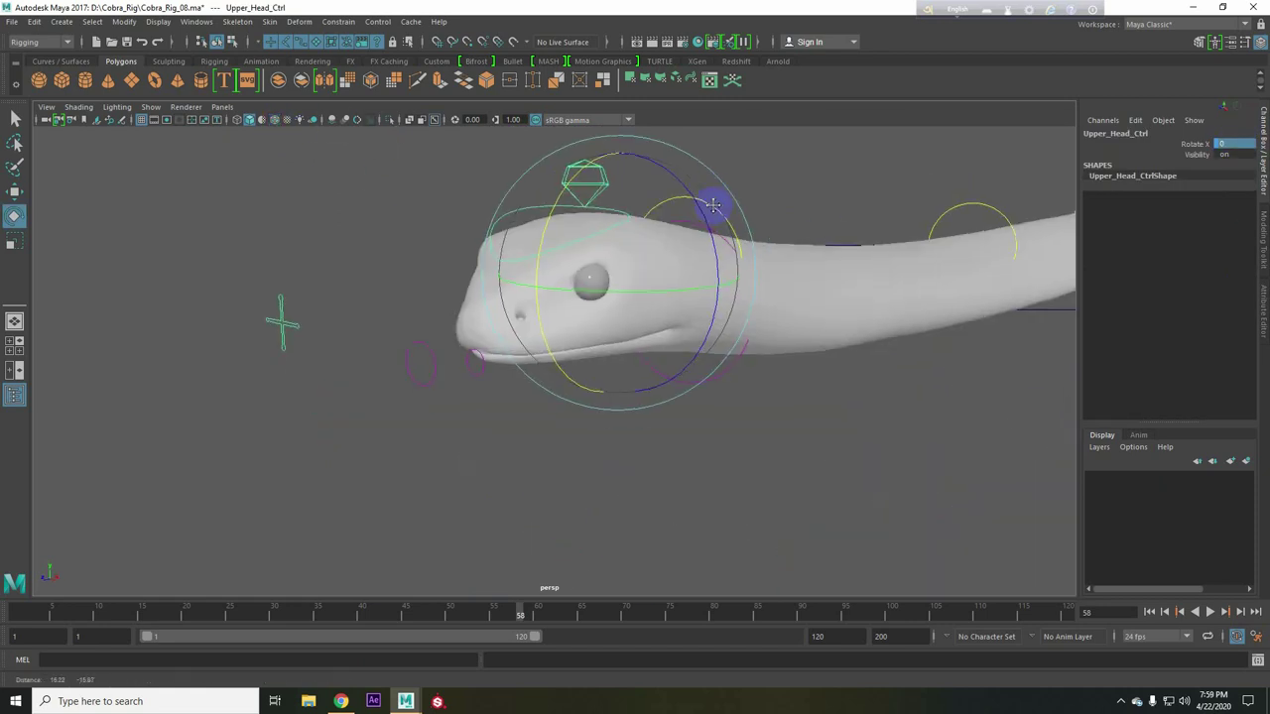
pyautogui.press('w')
pyautogui.click(583, 203)
pyautogui.keyDown('alt'); pyautogui.moveTo(704, 271); pyautogui.dragTo(709, 317); pyautogui.keyUp('alt')
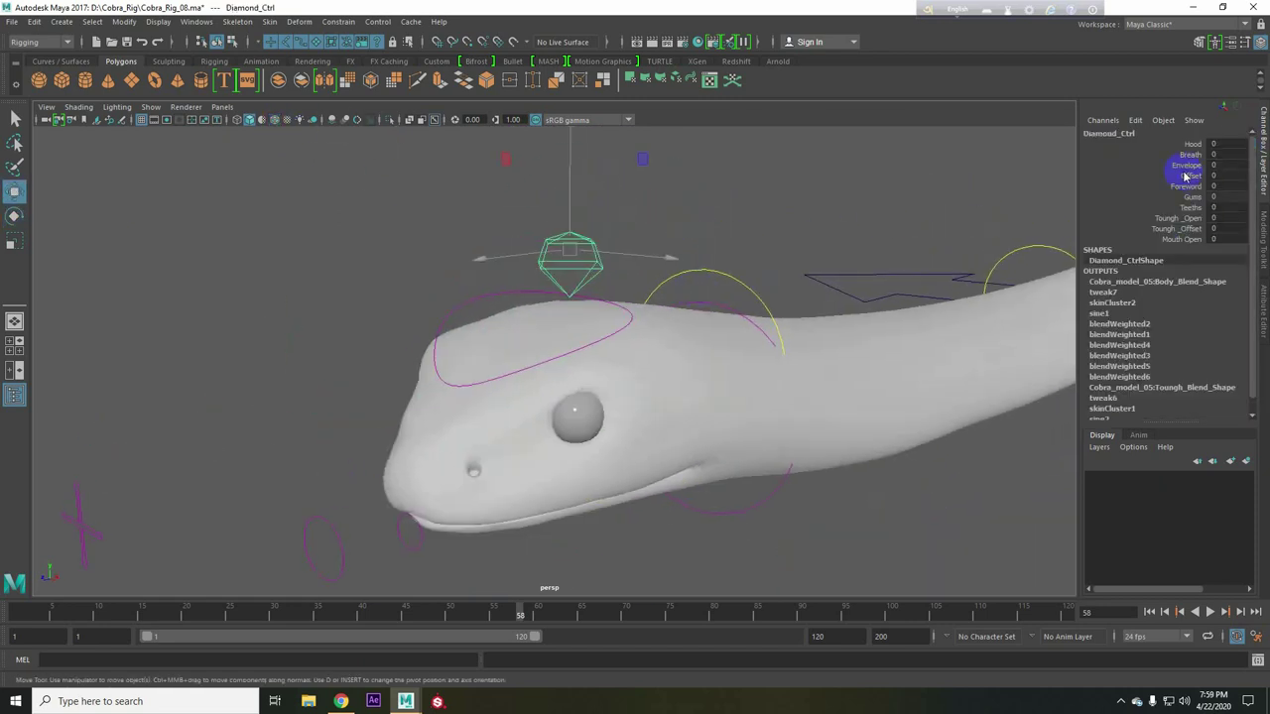
# Set Mouth Open to 10 and switch to textured display with key 6.
pyautogui.click(1181, 239)
pyautogui.moveTo(765, 411)
pyautogui.mouseDown(button='middle')
pyautogui.moveTo(844, 374)
pyautogui.moveTo(659, 340)
pyautogui.mouseUp(button='middle')
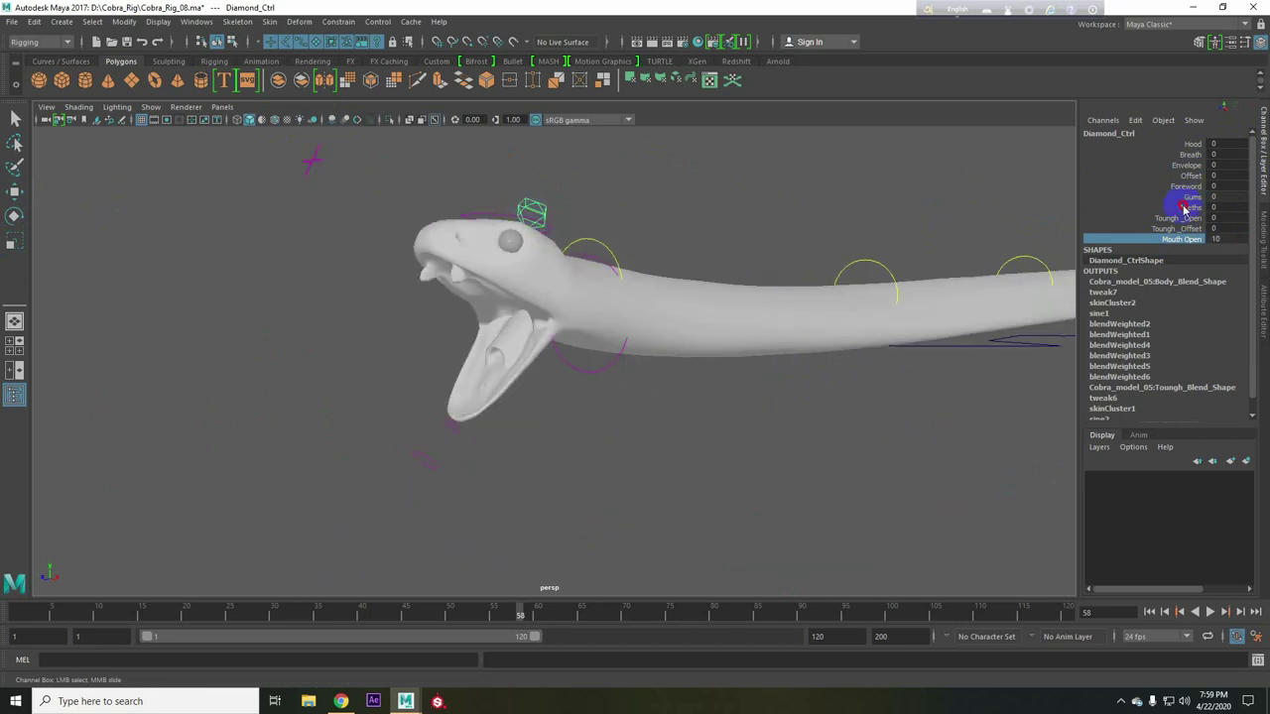
pyautogui.keyDown('alt'); pyautogui.moveTo(804, 446); pyautogui.dragTo(760, 396); pyautogui.keyUp('alt')
pyautogui.press('6')
pyautogui.moveTo(581, 312)
pyautogui.keyDown('alt'); pyautogui.mouseDown()
pyautogui.moveTo(816, 434)
pyautogui.moveTo(740, 490)
pyautogui.moveTo(805, 505)
pyautogui.moveTo(862, 482)
pyautogui.moveTo(667, 448)
pyautogui.mouseUp(); pyautogui.keyUp('alt')
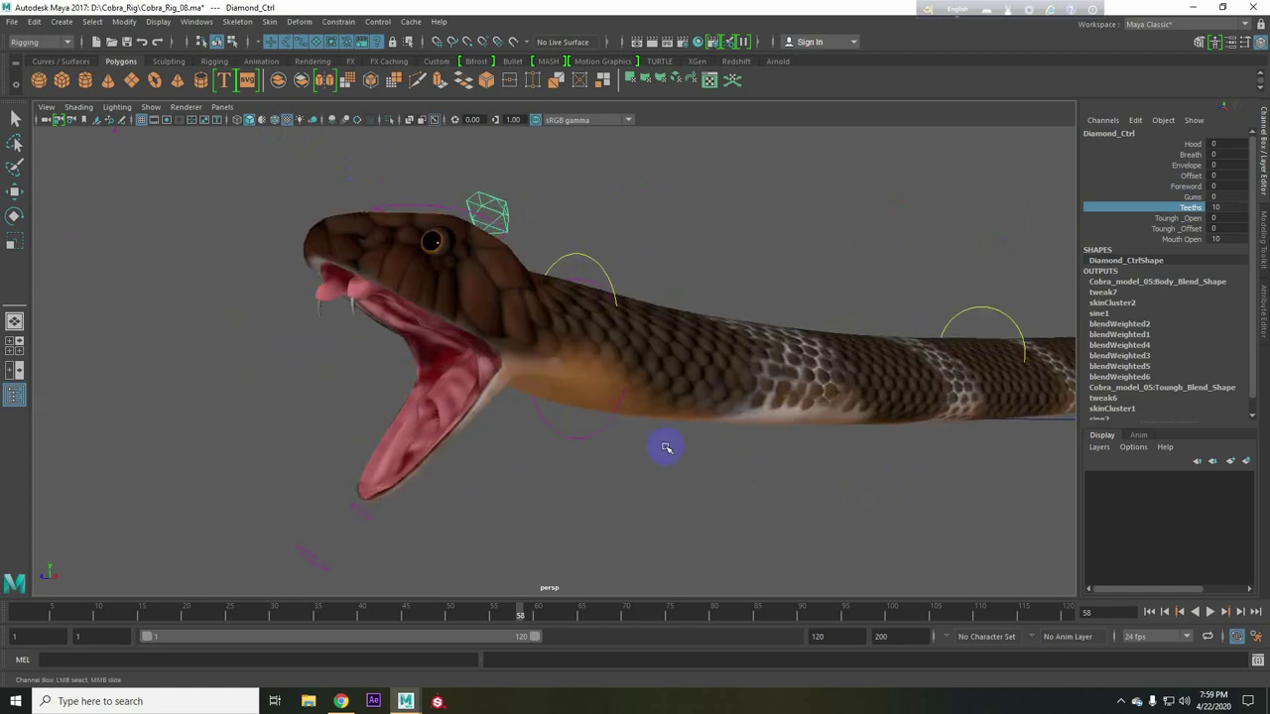
# Set Mouth Open back to 0 and flick Tough_Open out and back to 0.
pyautogui.click(1174, 244)
pyautogui.moveTo(643, 513)
pyautogui.mouseDown(button='middle')
pyautogui.moveTo(844, 510)
pyautogui.moveTo(524, 470)
pyautogui.mouseUp(button='middle')
pyautogui.moveTo(524, 470)
pyautogui.keyDown('alt'); pyautogui.mouseDown()
pyautogui.moveTo(684, 443)
pyautogui.moveTo(689, 473)
pyautogui.moveTo(749, 501)
pyautogui.mouseUp(); pyautogui.keyUp('alt')
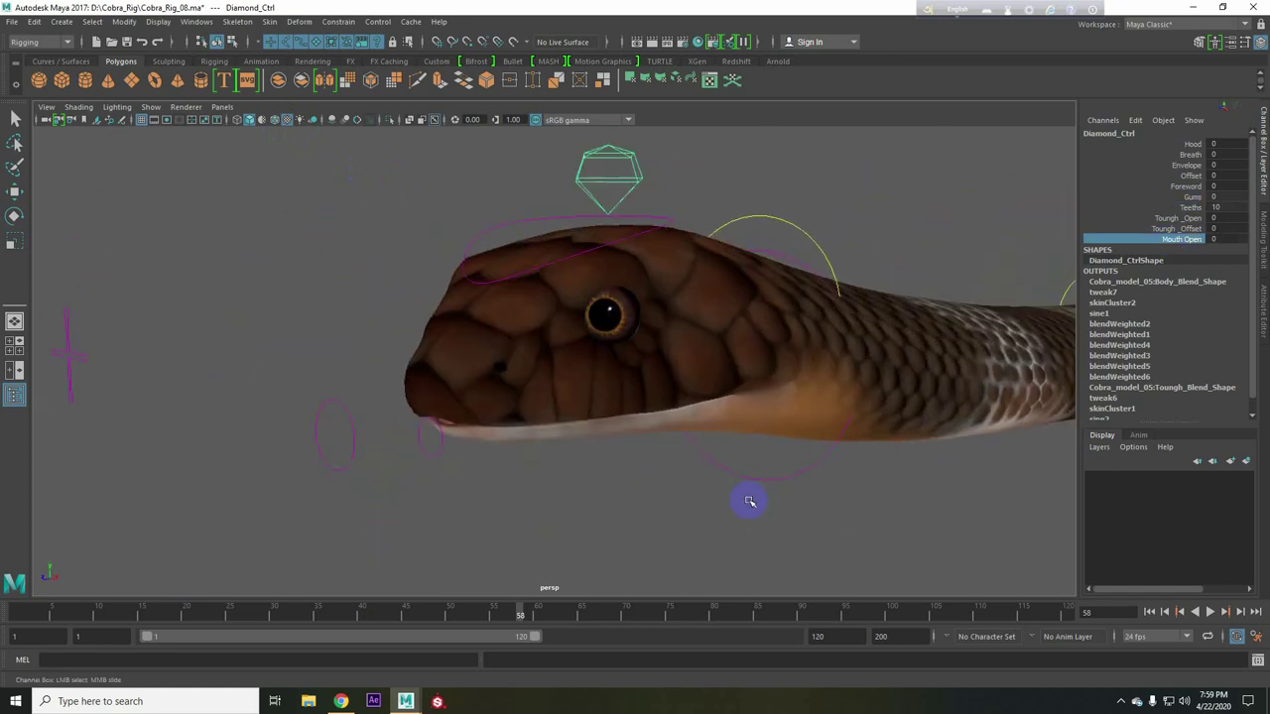
pyautogui.moveTo(774, 517); pyautogui.dragTo(689, 473, button='middle')
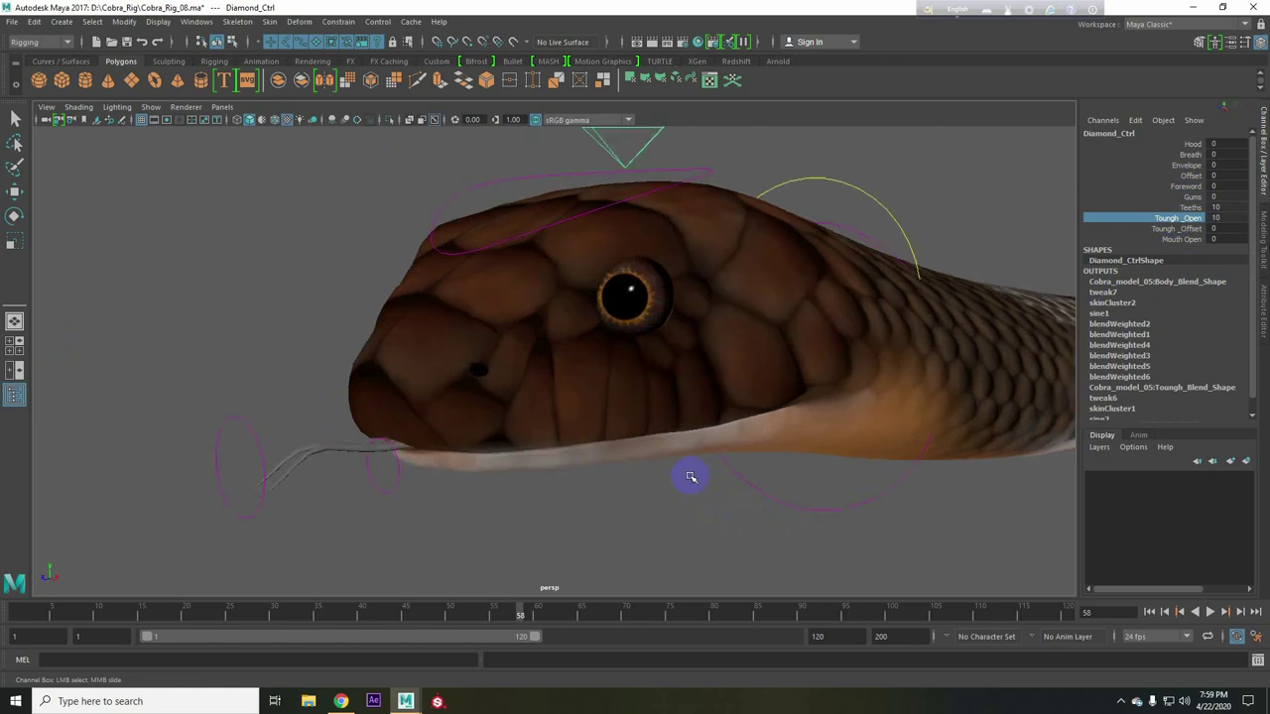
pyautogui.keyDown('alt'); pyautogui.moveTo(689, 473); pyautogui.dragTo(784, 509, button='right'); pyautogui.keyUp('alt')
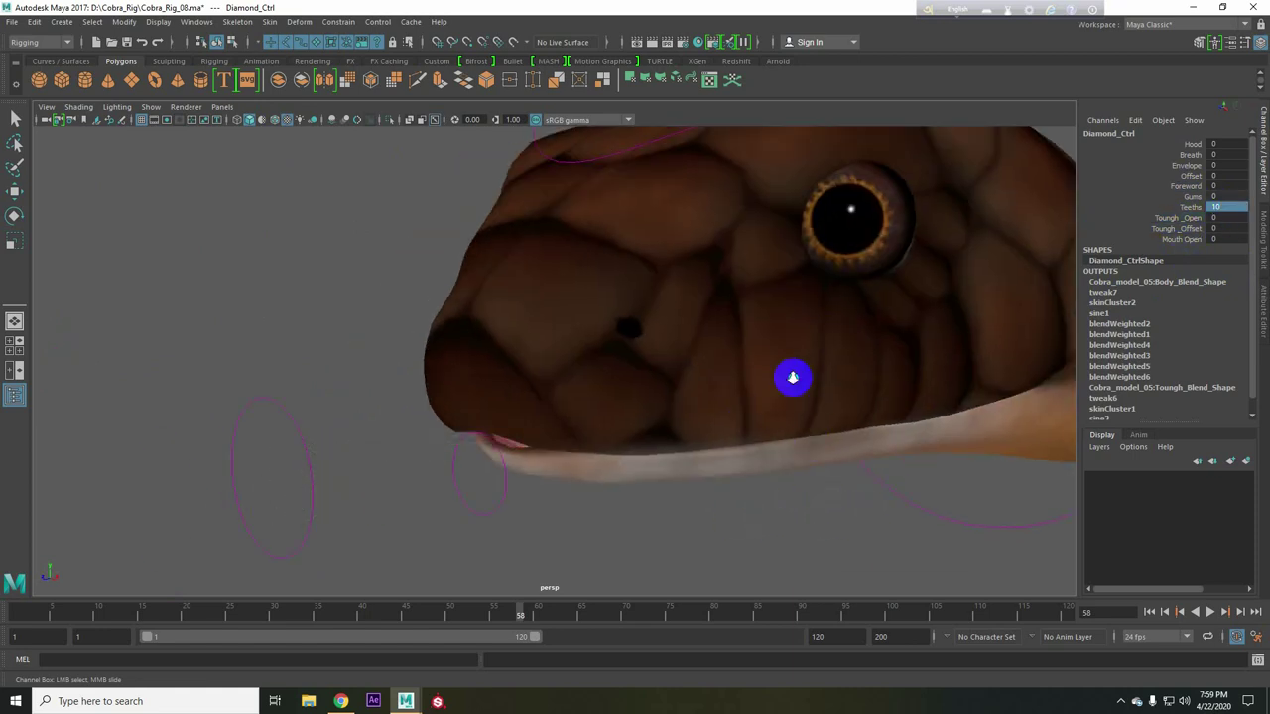
# Move Eyes_Ctrl in front of the head, then reselect Diamond_Ctrl.
pyautogui.keyDown('alt'); pyautogui.moveTo(792, 377); pyautogui.dragTo(122, 307, button='right'); pyautogui.keyUp('alt')
pyautogui.click(123, 306)
pyautogui.press('w')
pyautogui.keyDown('alt'); pyautogui.moveTo(318, 363); pyautogui.dragTo(397, 320, button='middle'); pyautogui.keyUp('alt')
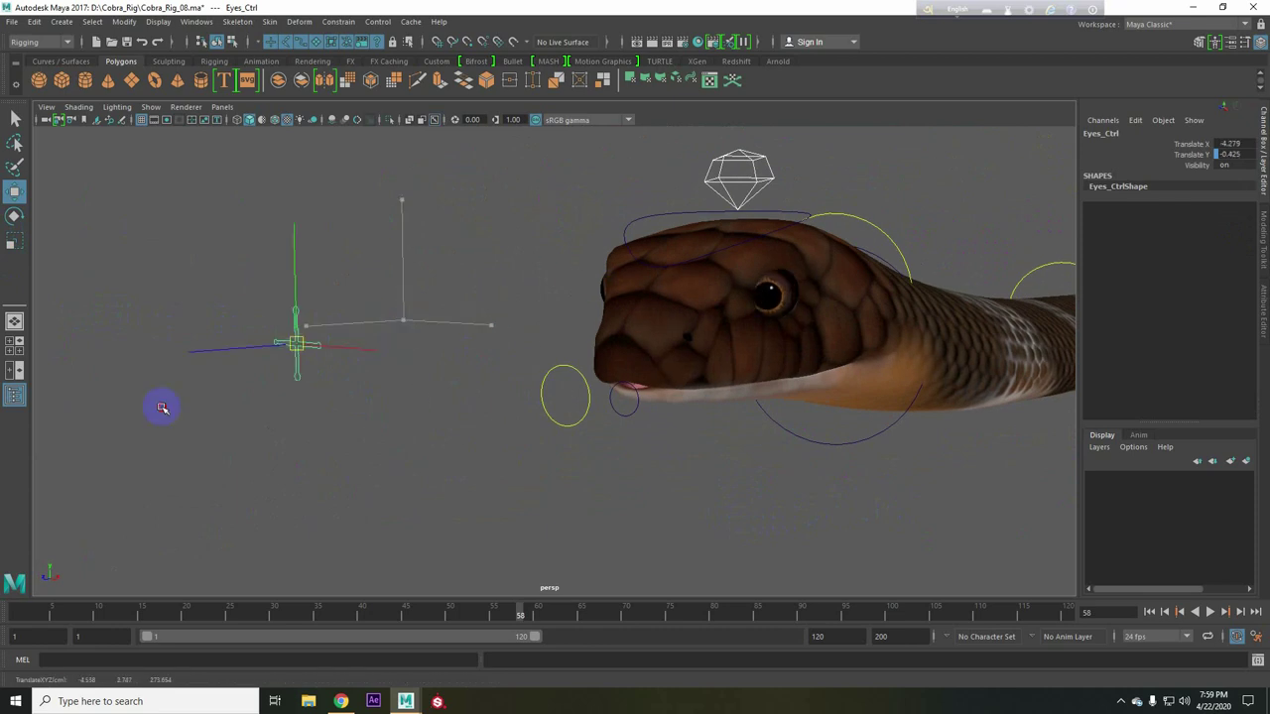
pyautogui.moveTo(811, 413)
pyautogui.keyDown('alt'); pyautogui.mouseDown()
pyautogui.moveTo(854, 359)
pyautogui.moveTo(689, 351)
pyautogui.mouseUp(); pyautogui.keyUp('alt')
pyautogui.click(592, 269)
pyautogui.keyDown('alt'); pyautogui.moveTo(592, 269); pyautogui.dragTo(649, 436); pyautogui.keyUp('alt')
# Turn on the slither wave with Envelope 1 and slide Offset to 14, then 40.
pyautogui.keyDown('alt'); pyautogui.moveTo(648, 437); pyautogui.dragTo(715, 466, button='right'); pyautogui.keyUp('alt')
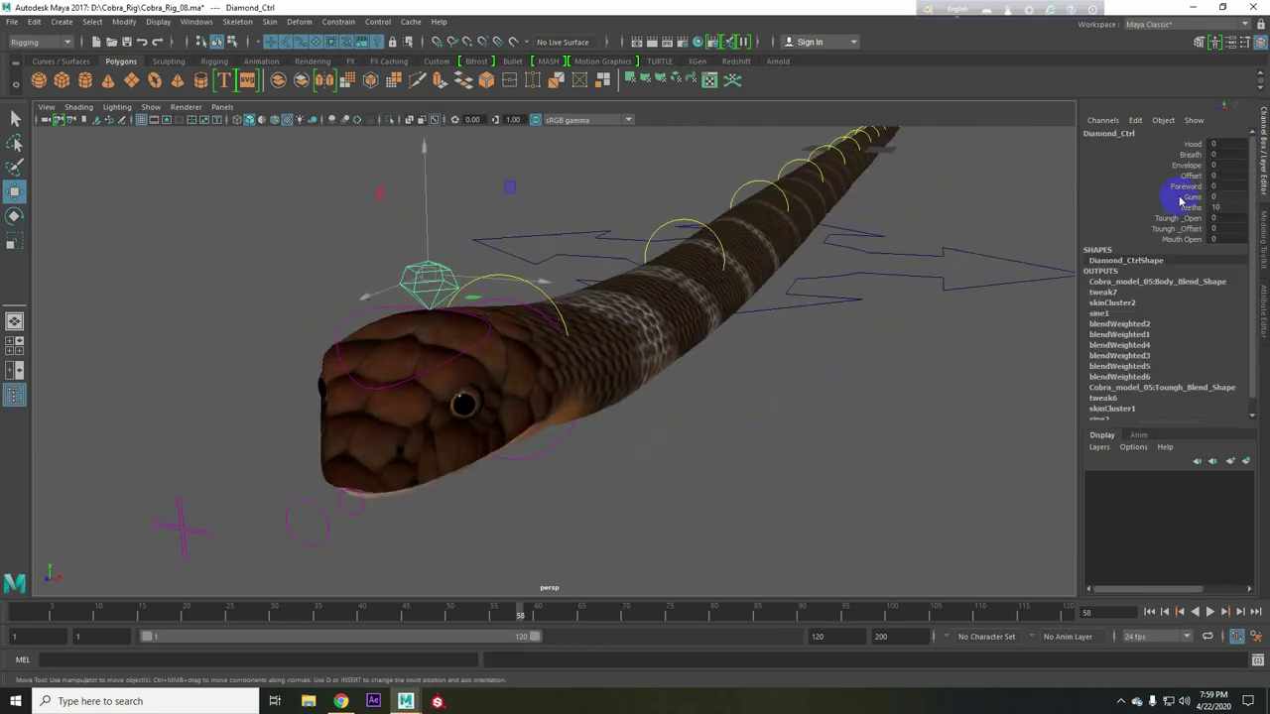
pyautogui.moveTo(760, 391)
pyautogui.keyDown('alt'); pyautogui.mouseDown()
pyautogui.moveTo(754, 502)
pyautogui.moveTo(1040, 422)
pyautogui.moveTo(681, 482)
pyautogui.mouseUp(); pyautogui.keyUp('alt')
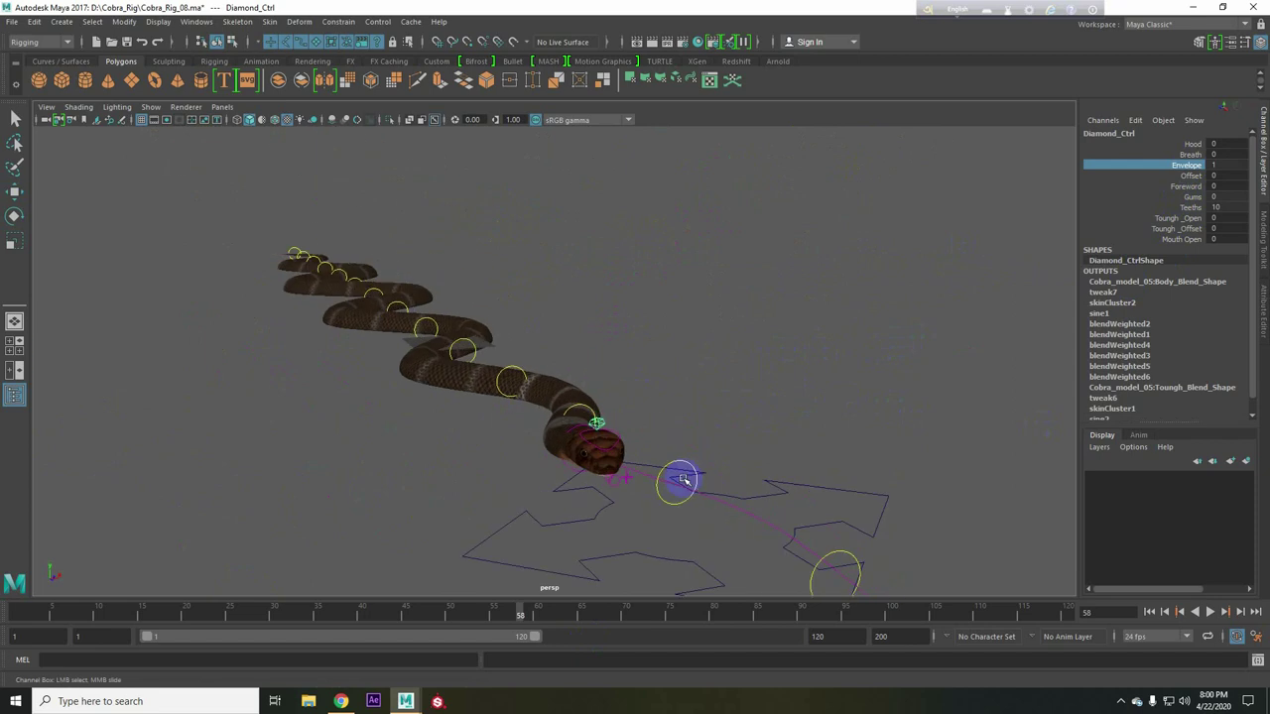
pyautogui.click(1125, 176)
pyautogui.moveTo(800, 368); pyautogui.dragTo(845, 368, button='middle')
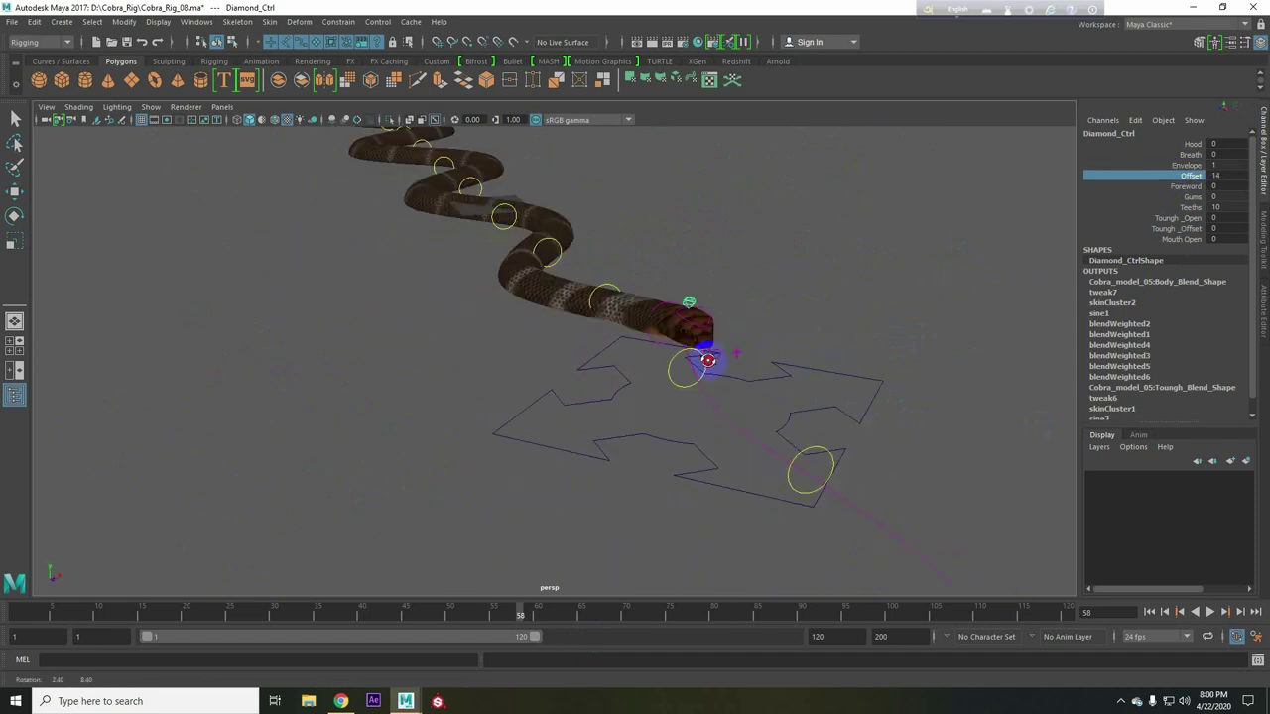
pyautogui.moveTo(844, 368)
pyautogui.keyDown('alt'); pyautogui.mouseDown()
pyautogui.moveTo(743, 440)
pyautogui.moveTo(742, 303)
pyautogui.mouseUp(); pyautogui.keyUp('alt')
pyautogui.moveTo(743, 304)
pyautogui.mouseDown(button='middle')
pyautogui.moveTo(907, 317)
pyautogui.moveTo(765, 346)
pyautogui.moveTo(804, 399)
pyautogui.mouseUp(button='middle')
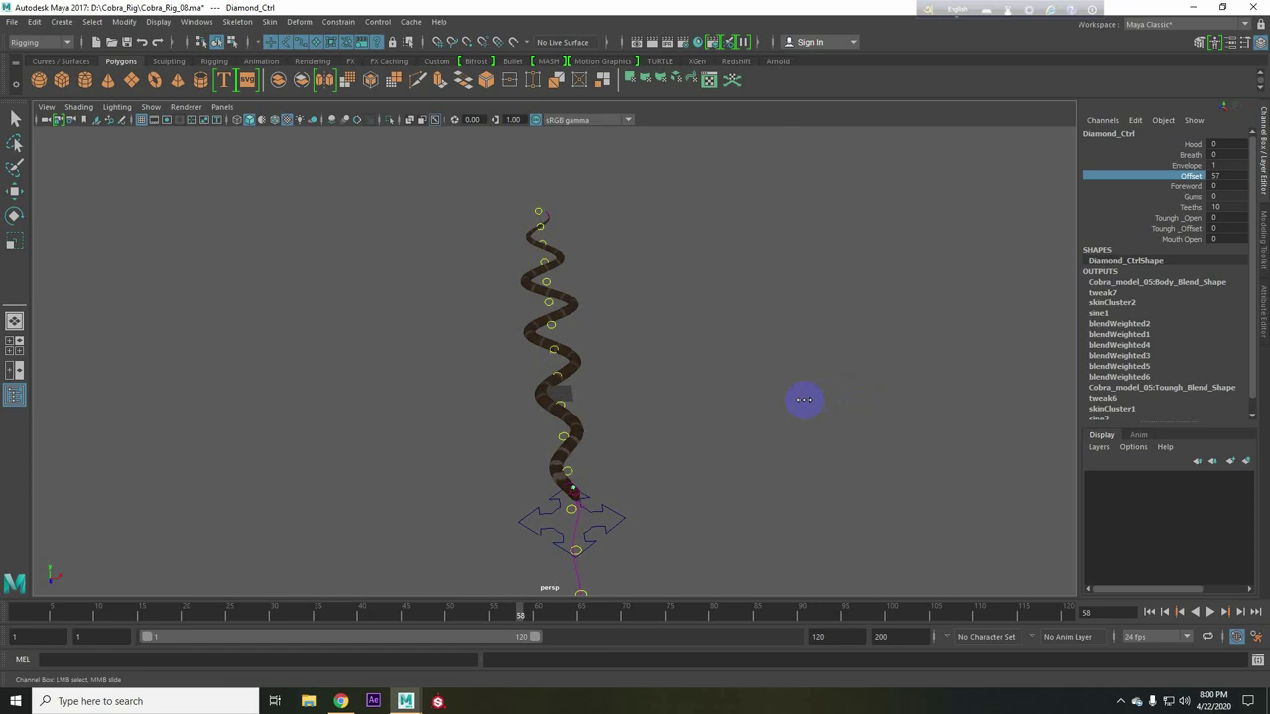
# Slide Foreword back to the path start, then forward along the path.
pyautogui.moveTo(893, 348)
pyautogui.keyDown('alt'); pyautogui.mouseDown()
pyautogui.moveTo(780, 463)
pyautogui.moveTo(756, 413)
pyautogui.mouseUp(); pyautogui.keyUp('alt')
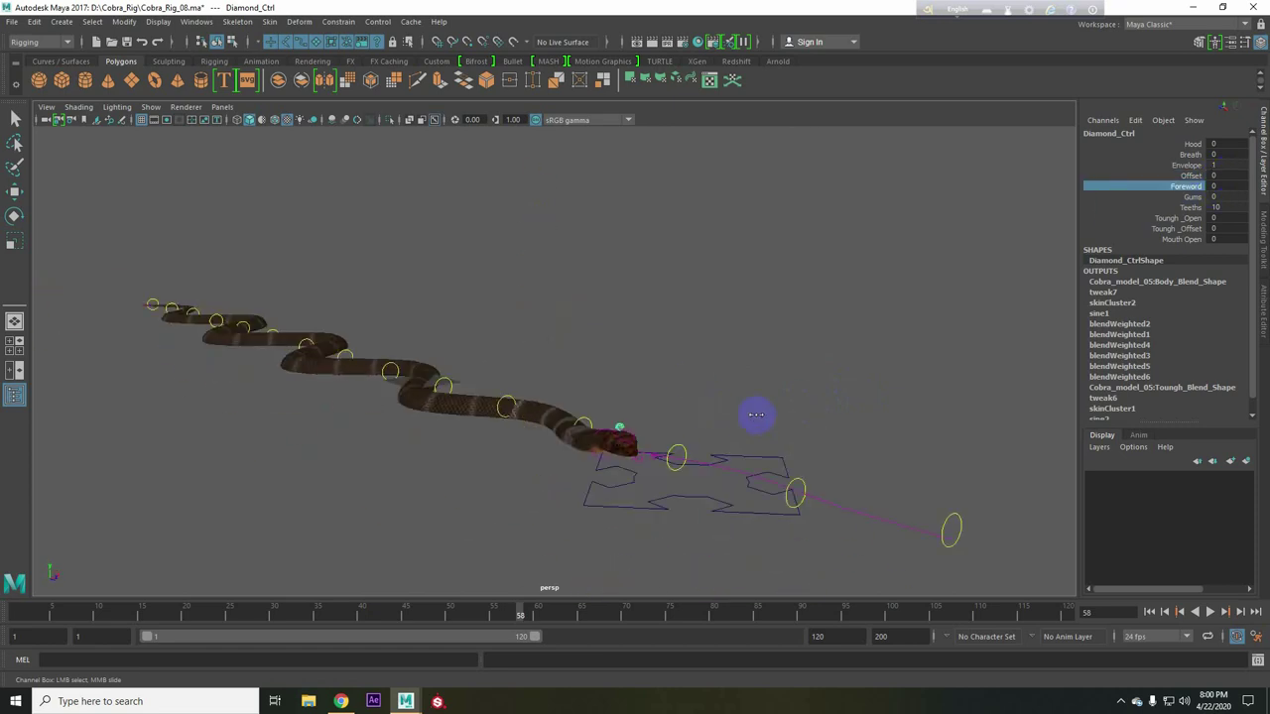
pyautogui.moveTo(843, 425)
pyautogui.mouseDown(button='middle')
pyautogui.moveTo(992, 431)
pyautogui.moveTo(807, 424)
pyautogui.mouseUp(button='middle')
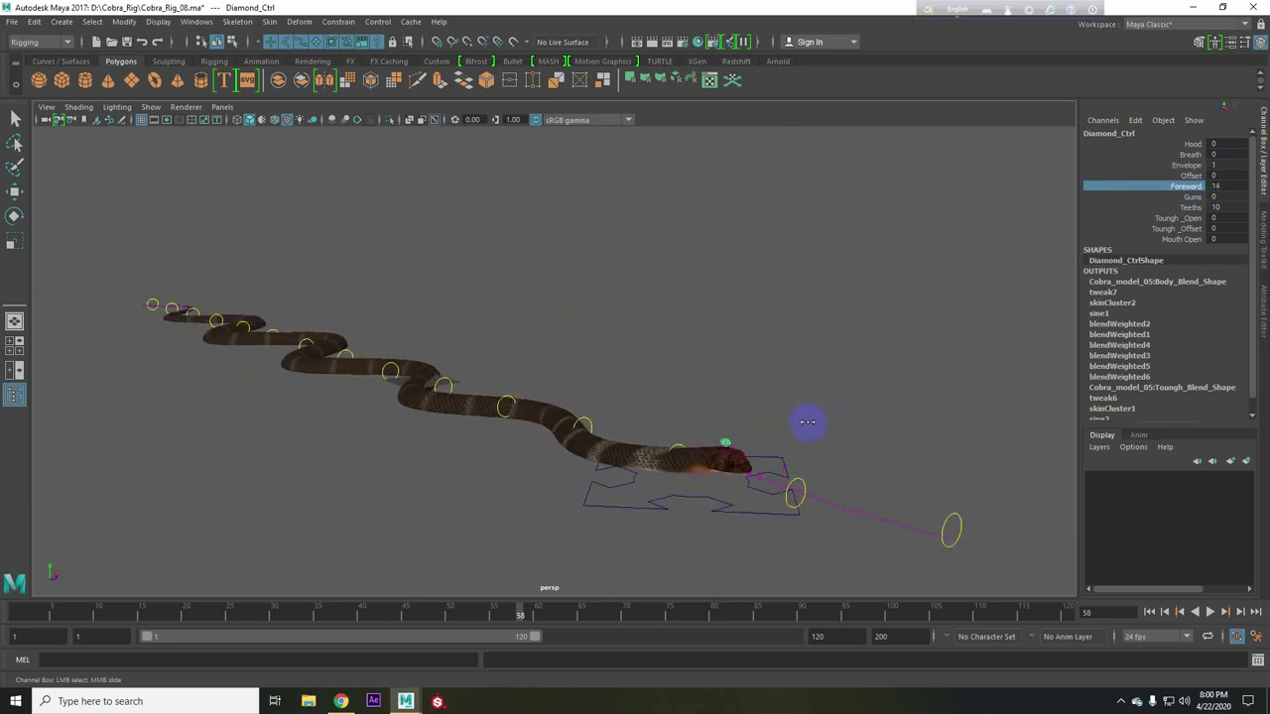
pyautogui.scroll(3, 618, 384)
pyautogui.moveTo(618, 384)
pyautogui.mouseDown(button='middle')
pyautogui.moveTo(1062, 391)
pyautogui.moveTo(933, 377)
pyautogui.moveTo(416, 380)
pyautogui.moveTo(419, 357)
pyautogui.moveTo(720, 400)
pyautogui.moveTo(504, 396)
pyautogui.moveTo(616, 397)
pyautogui.moveTo(504, 368)
pyautogui.moveTo(615, 410)
pyautogui.mouseUp(button='middle')
# Raise and move Main_Curve_12_CT to bend the cobra's body into a wave.
pyautogui.keyDown('alt'); pyautogui.moveTo(615, 410); pyautogui.dragTo(575, 397); pyautogui.keyUp('alt')
pyautogui.press('w')
pyautogui.click(575, 390)
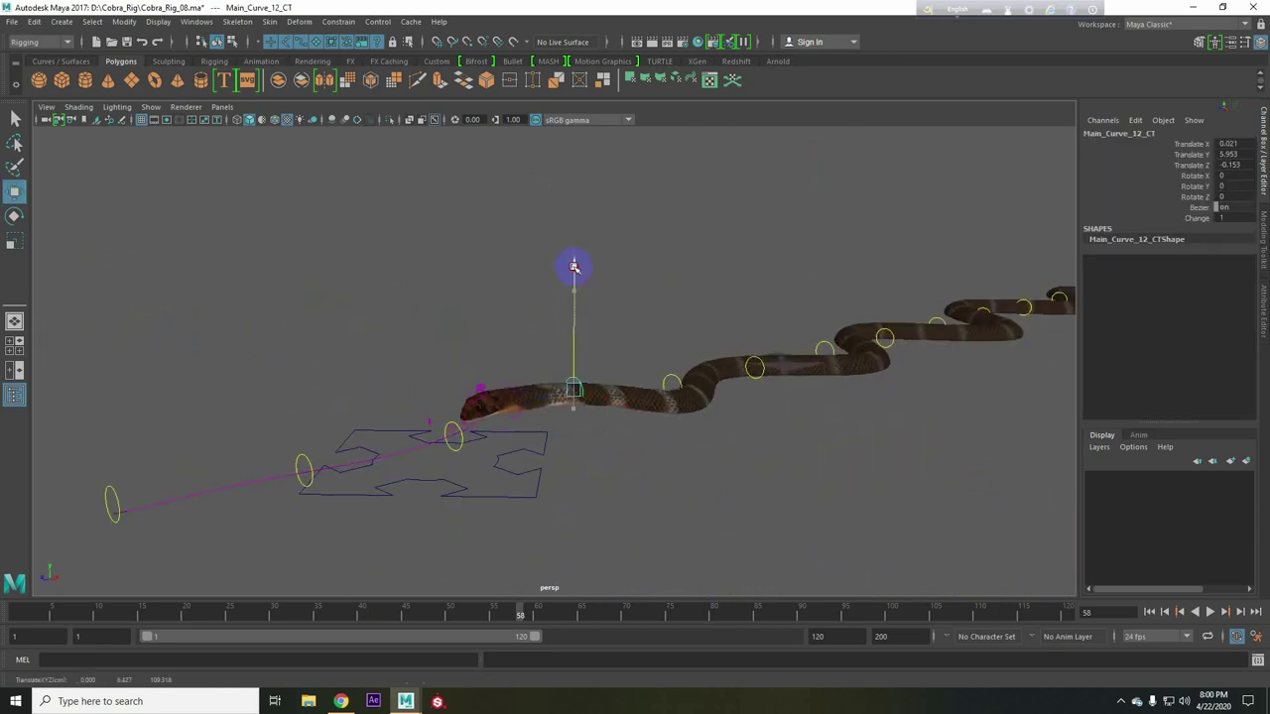
pyautogui.moveTo(455, 249); pyautogui.dragTo(454, 178)
pyautogui.moveTo(454, 179)
pyautogui.keyDown('alt'); pyautogui.mouseDown()
pyautogui.moveTo(661, 490)
pyautogui.moveTo(695, 445)
pyautogui.moveTo(744, 319)
pyautogui.moveTo(681, 383)
pyautogui.moveTo(757, 368)
pyautogui.mouseUp(); pyautogui.keyUp('alt')
pyautogui.moveTo(757, 368); pyautogui.dragTo(592, 277, button='middle')
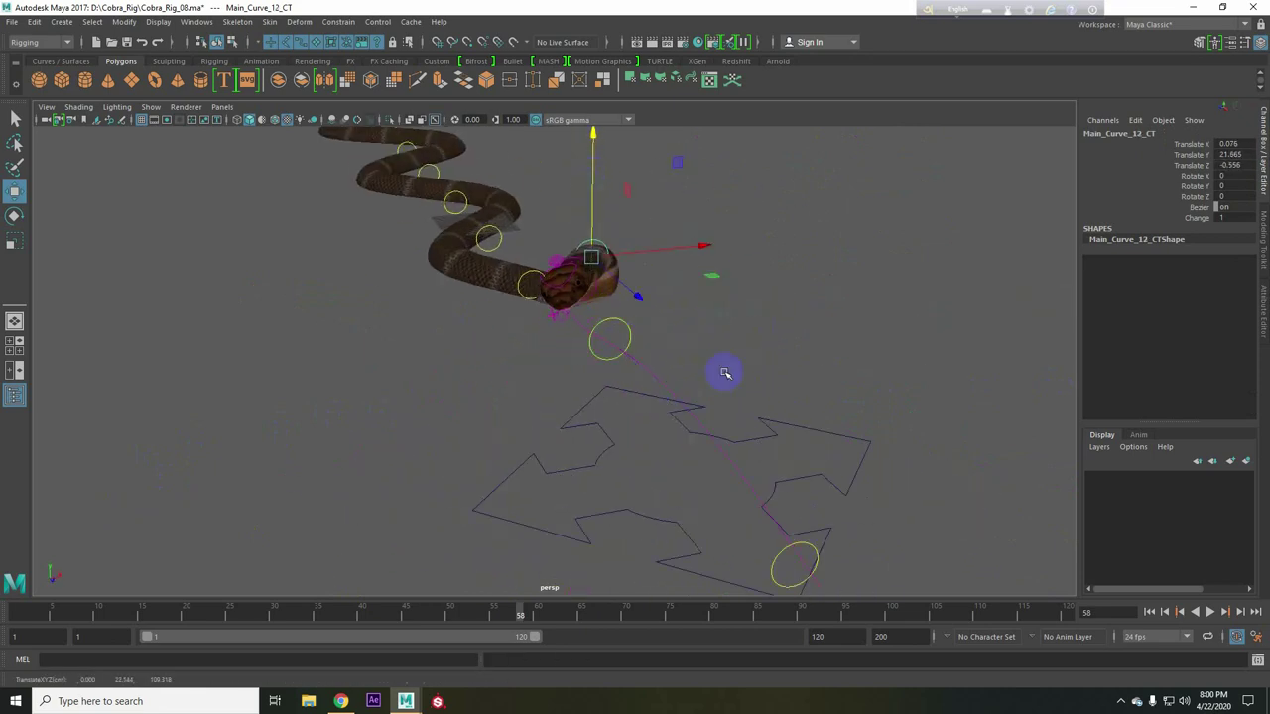
# Slide the cobra forward along its path with Foreword, then back to the start.
pyautogui.keyDown('alt'); pyautogui.moveTo(725, 373); pyautogui.dragTo(601, 297); pyautogui.keyUp('alt')
pyautogui.click(596, 298)
pyautogui.moveTo(991, 421)
pyautogui.mouseDown(button='middle')
pyautogui.moveTo(927, 424)
pyautogui.moveTo(1246, 468)
pyautogui.moveTo(618, 420)
pyautogui.mouseUp(button='middle')
pyautogui.keyDown('alt'); pyautogui.moveTo(619, 420); pyautogui.dragTo(608, 307); pyautogui.keyUp('alt')
# Move Main_Curve_12_CT again to reshape the snake, then select Main_Curve_1_CT.
pyautogui.press('w')
pyautogui.click(443, 359)
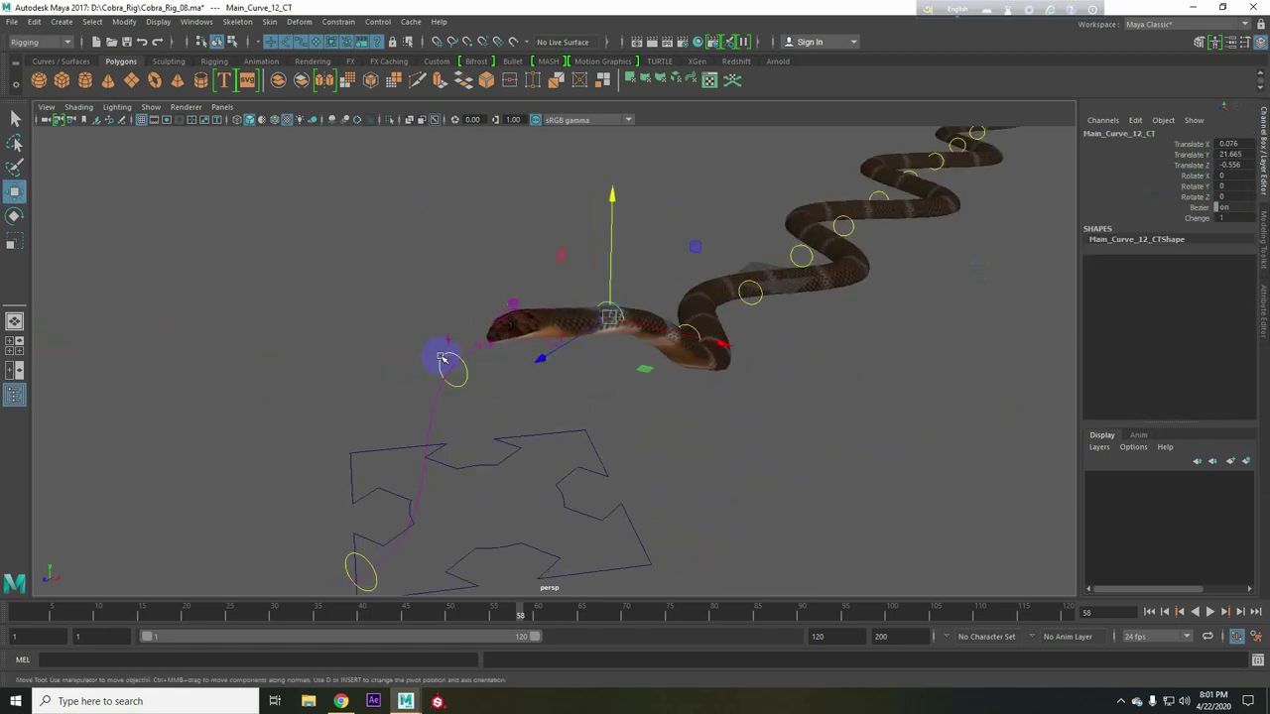
pyautogui.moveTo(1234, 143)
pyautogui.mouseDown(button='middle')
pyautogui.moveTo(794, 388)
pyautogui.moveTo(822, 351)
pyautogui.mouseUp(button='middle')
pyautogui.click(658, 488)
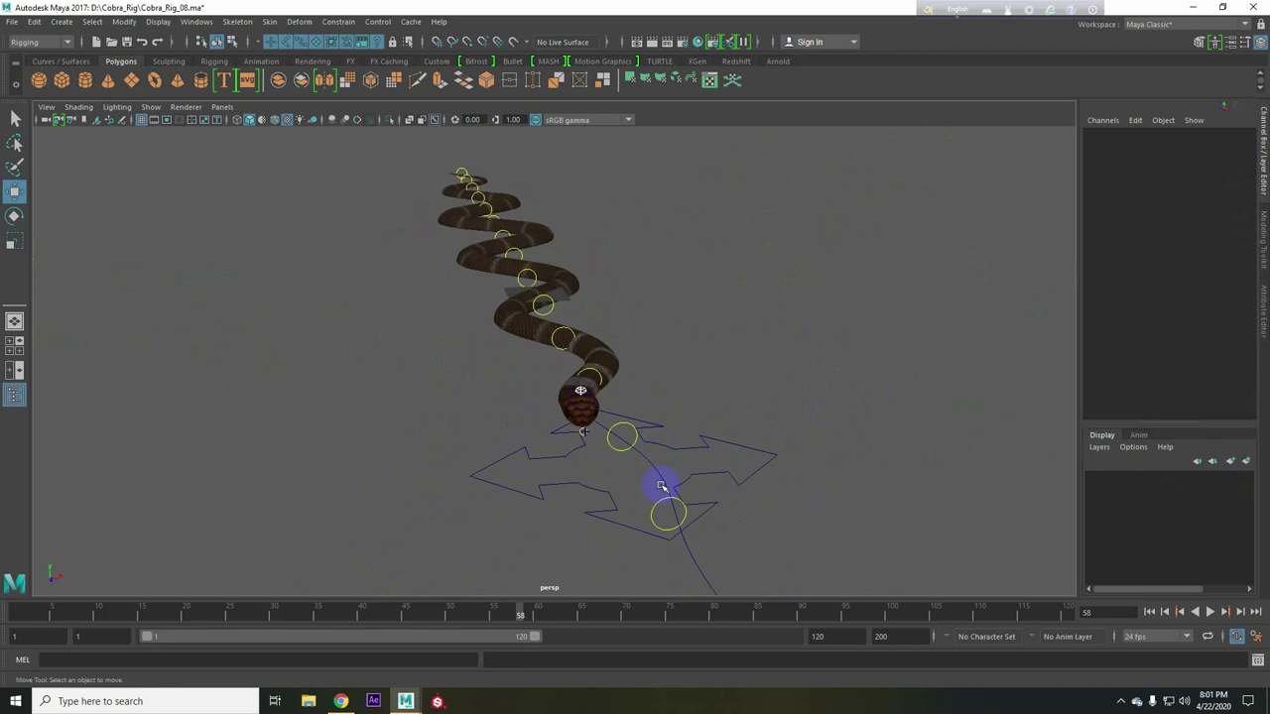
pyautogui.keyDown('alt'); pyautogui.moveTo(658, 488); pyautogui.dragTo(721, 348); pyautogui.keyUp('alt')
pyautogui.click(383, 374)
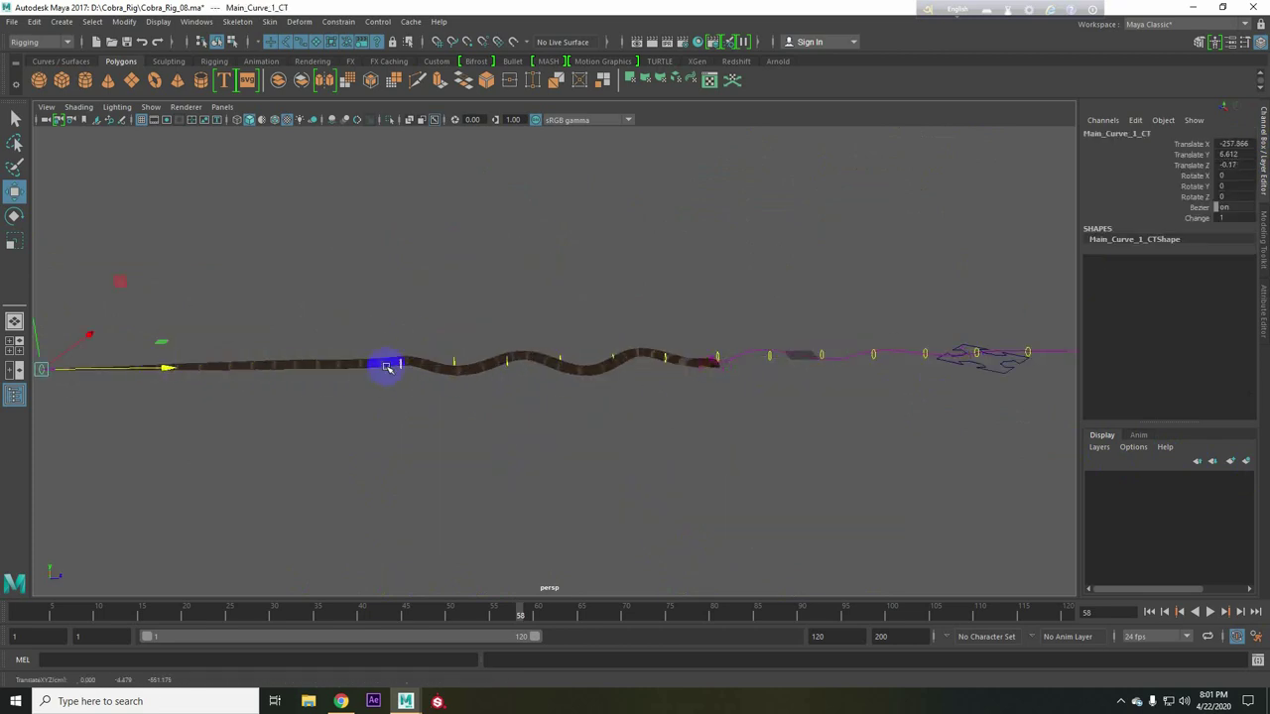
# Open the viewport Show menu of display options.
pyautogui.moveTo(628, 444)
pyautogui.keyDown('alt'); pyautogui.mouseDown()
pyautogui.moveTo(629, 499)
pyautogui.moveTo(695, 468)
pyautogui.moveTo(797, 504)
pyautogui.moveTo(180, 116)
pyautogui.mouseUp(); pyautogui.keyUp('alt')
pyautogui.click(151, 107)
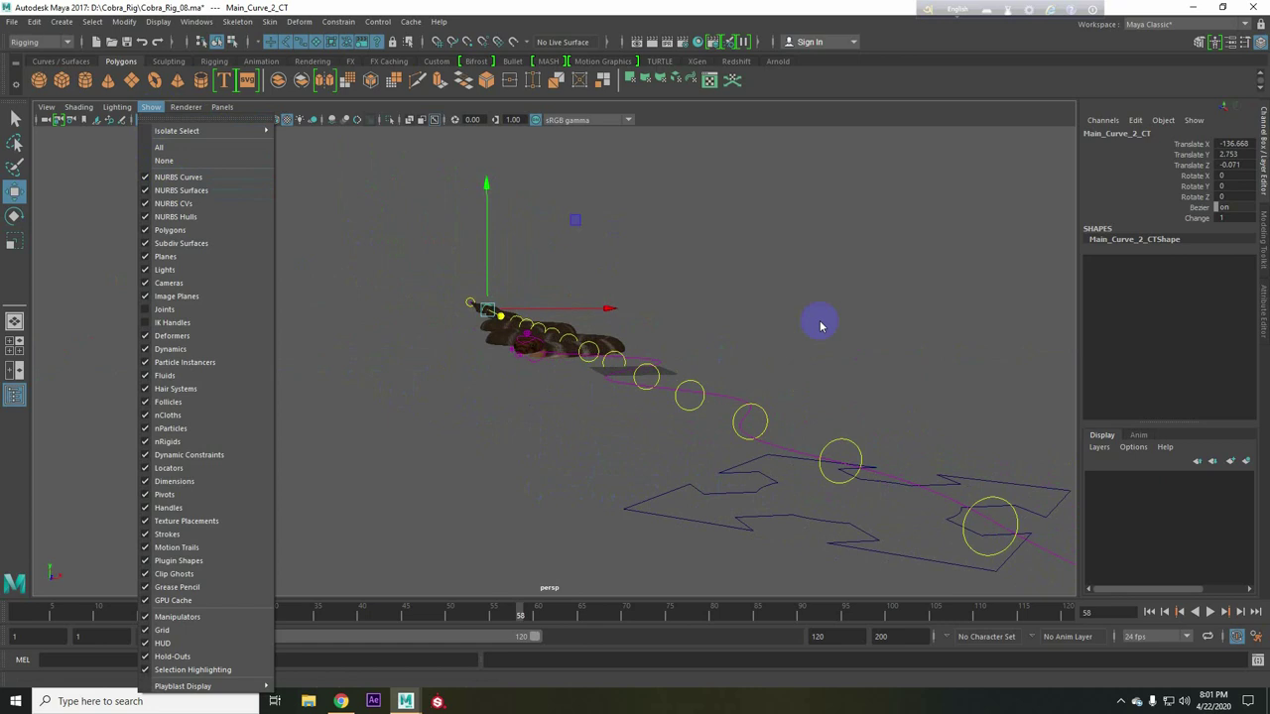
pyautogui.click(456, 316)
pyautogui.click(151, 108)
# Hide NURBS curve controls, then play and stop the slither animation.
pyautogui.click(201, 180)
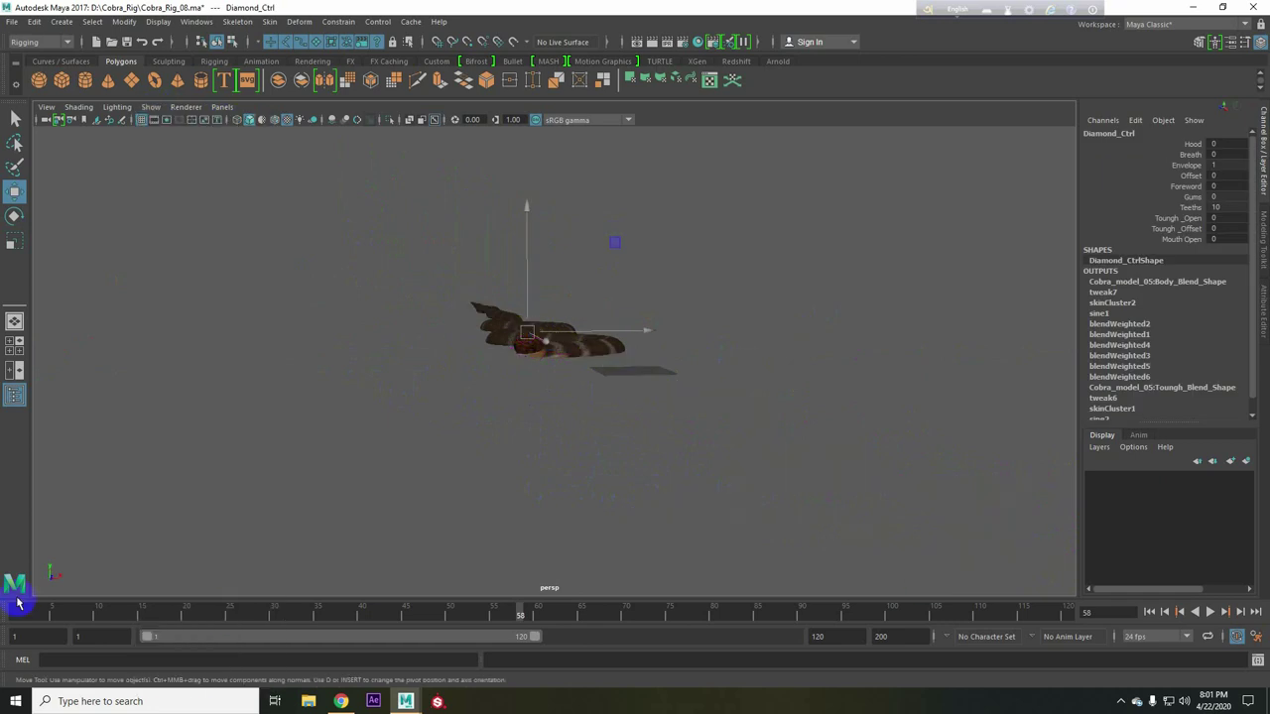
pyautogui.click(1188, 186)
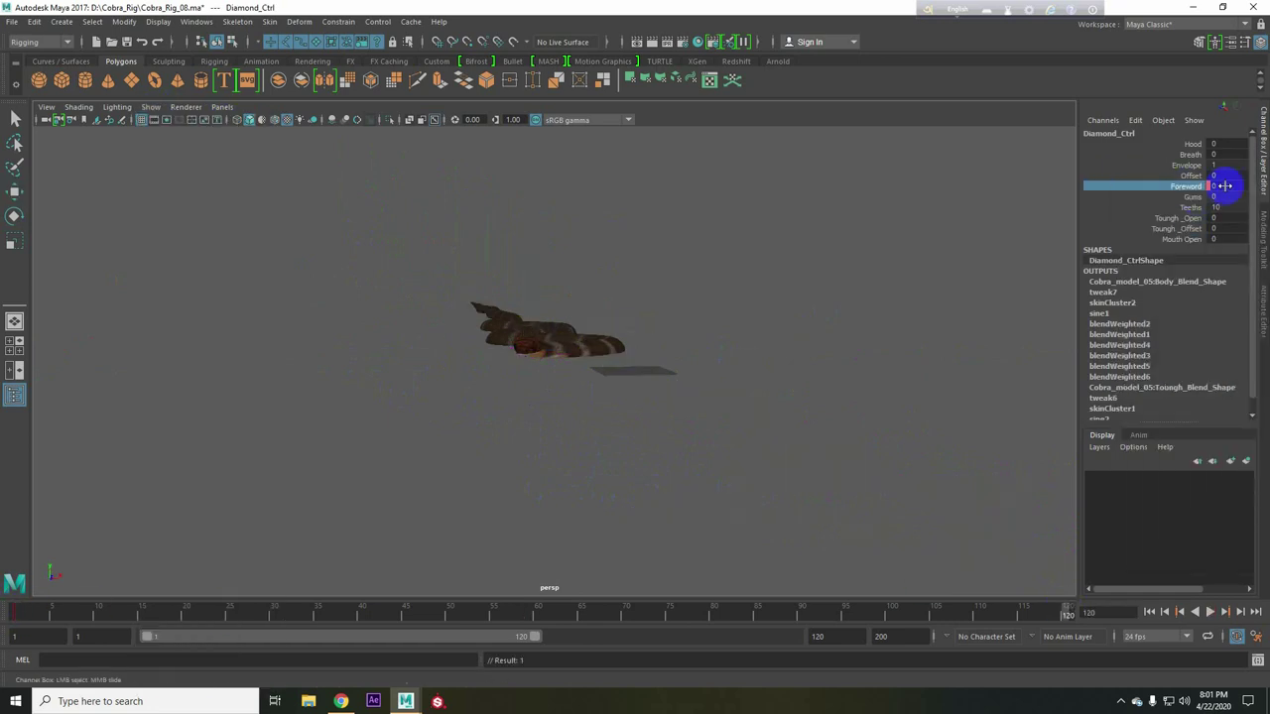
pyautogui.write('50')
pyautogui.click(1211, 613)
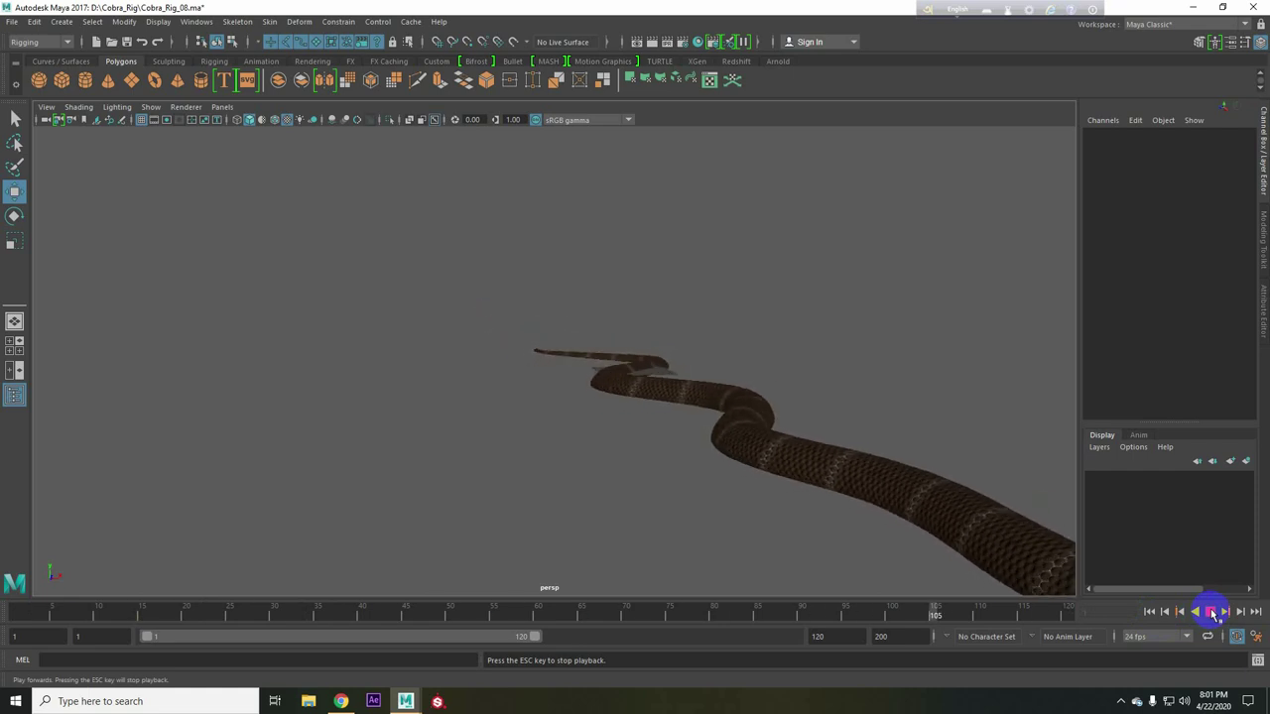
pyautogui.click(1212, 614)
# Show NURBS curves again and select Diamond_Ctrl's Offset channel.
pyautogui.click(151, 106)
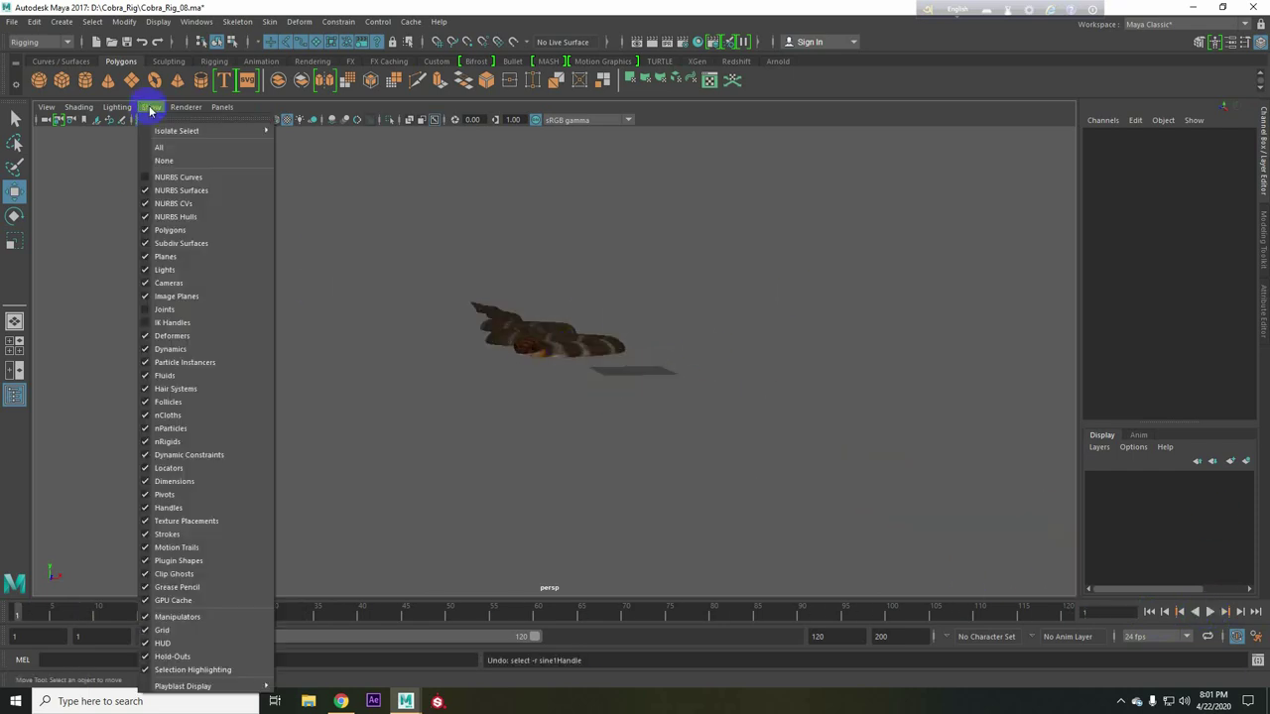
pyautogui.click(169, 179)
pyautogui.click(527, 341)
pyautogui.click(1220, 176)
pyautogui.rightClick(1166, 187)
pyautogui.rightClick(1167, 192)
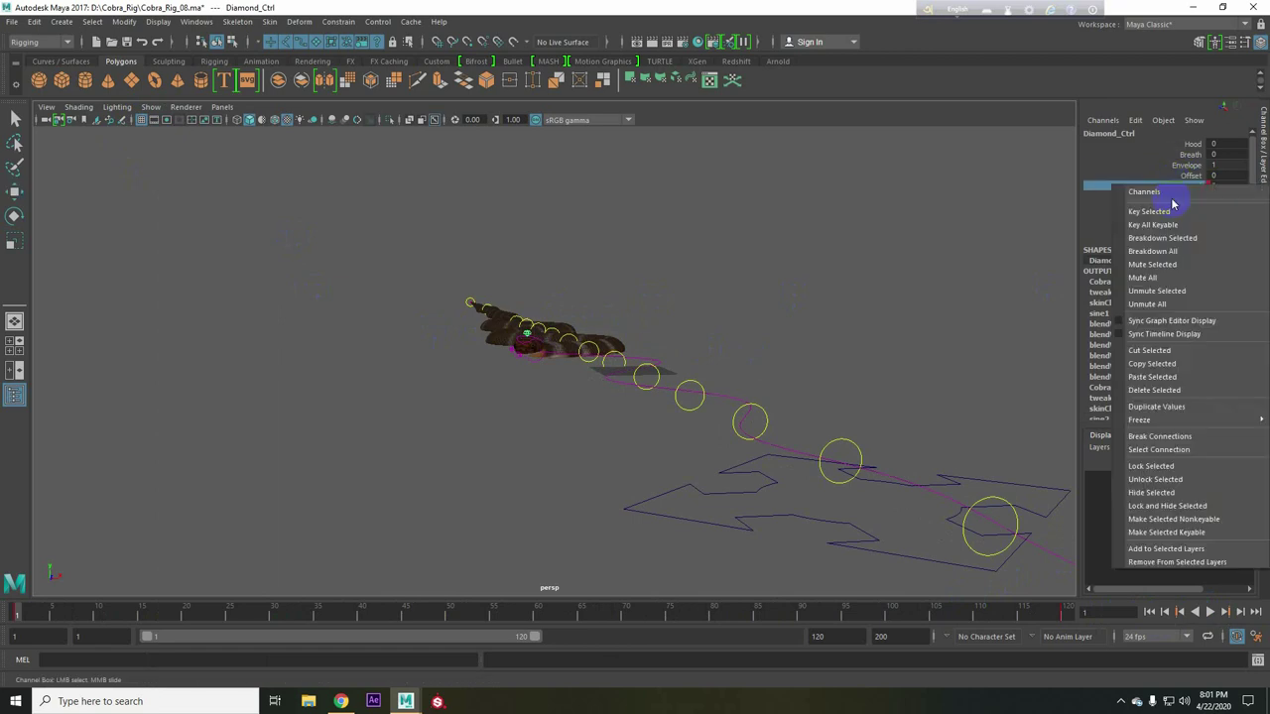
pyautogui.click(1163, 390)
# Set Envelope to 0 to straighten the cobra along its path, then zoom in on the head.
pyautogui.moveTo(553, 258); pyautogui.dragTo(777, 366, button='middle')
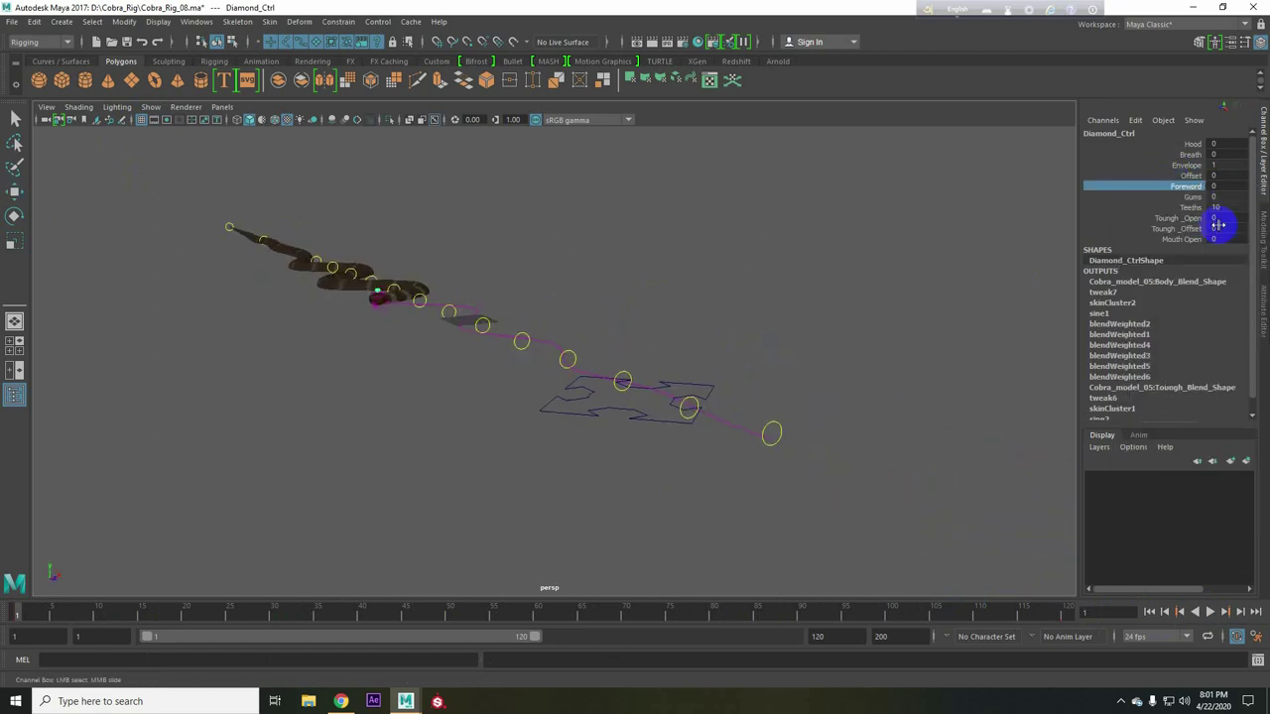
pyautogui.moveTo(731, 255); pyautogui.dragTo(1088, 234, button='middle')
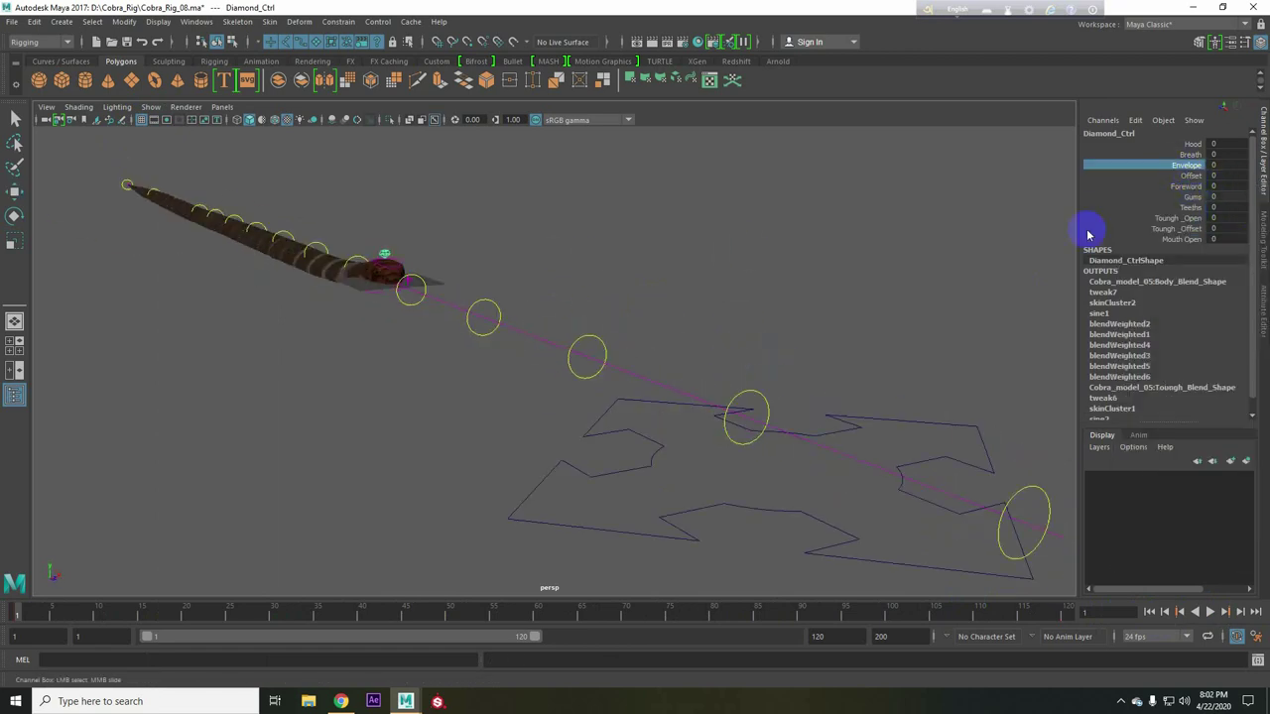
pyautogui.moveTo(820, 275)
pyautogui.keyDown('alt'); pyautogui.mouseDown()
pyautogui.moveTo(963, 295)
pyautogui.moveTo(598, 351)
pyautogui.moveTo(402, 253)
pyautogui.mouseUp(); pyautogui.keyUp('alt')
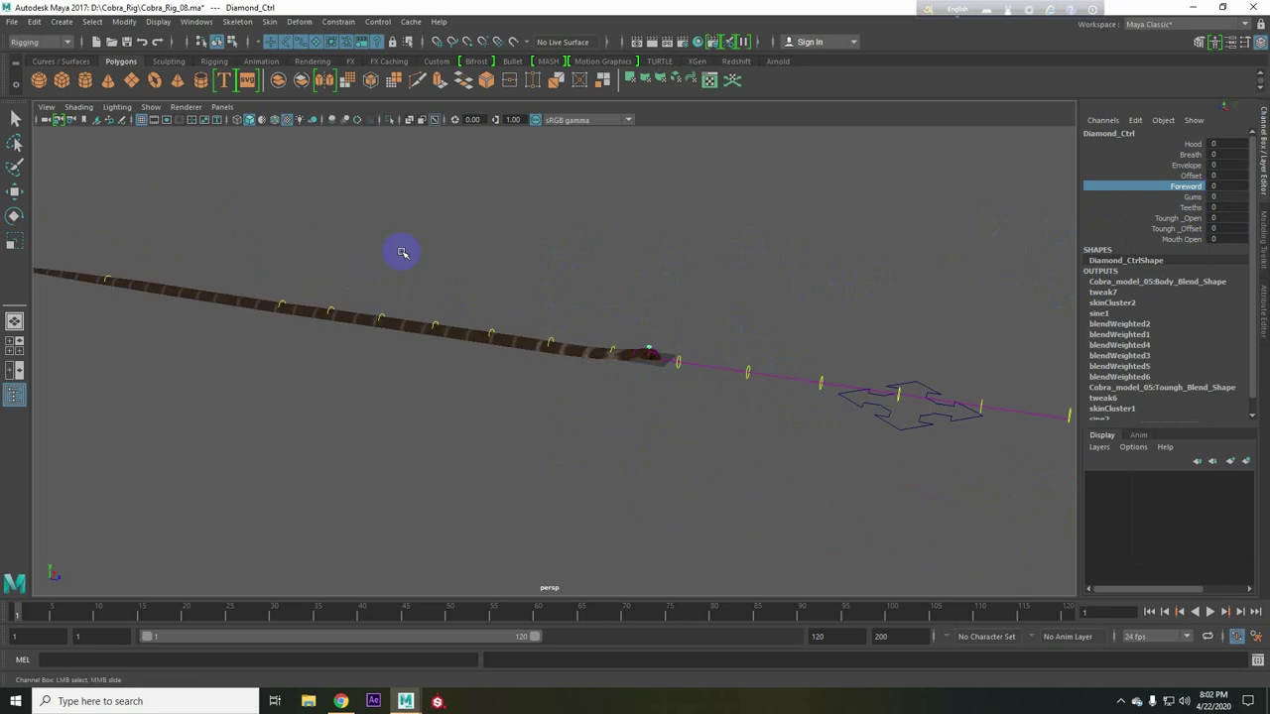
pyautogui.click(173, 292)
pyautogui.press('w')
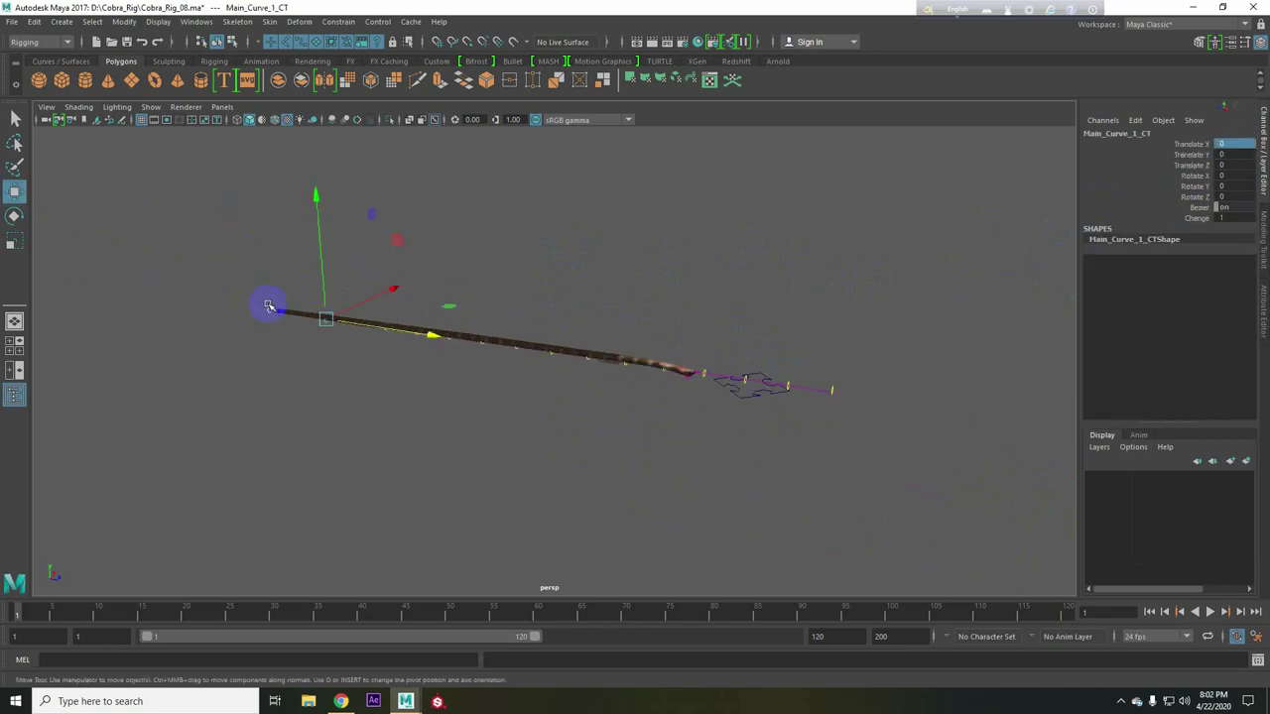
pyautogui.click(893, 327)
pyautogui.moveTo(893, 328)
pyautogui.keyDown('alt'); pyautogui.mouseDown()
pyautogui.moveTo(681, 446)
pyautogui.moveTo(868, 480)
pyautogui.moveTo(1055, 539)
pyautogui.moveTo(742, 517)
pyautogui.mouseUp(); pyautogui.keyUp('alt')
pyautogui.moveTo(741, 517)
pyautogui.keyDown('alt'); pyautogui.mouseDown(button='right')
pyautogui.moveTo(726, 499)
pyautogui.moveTo(770, 488)
pyautogui.mouseUp(button='right'); pyautogui.keyUp('alt')
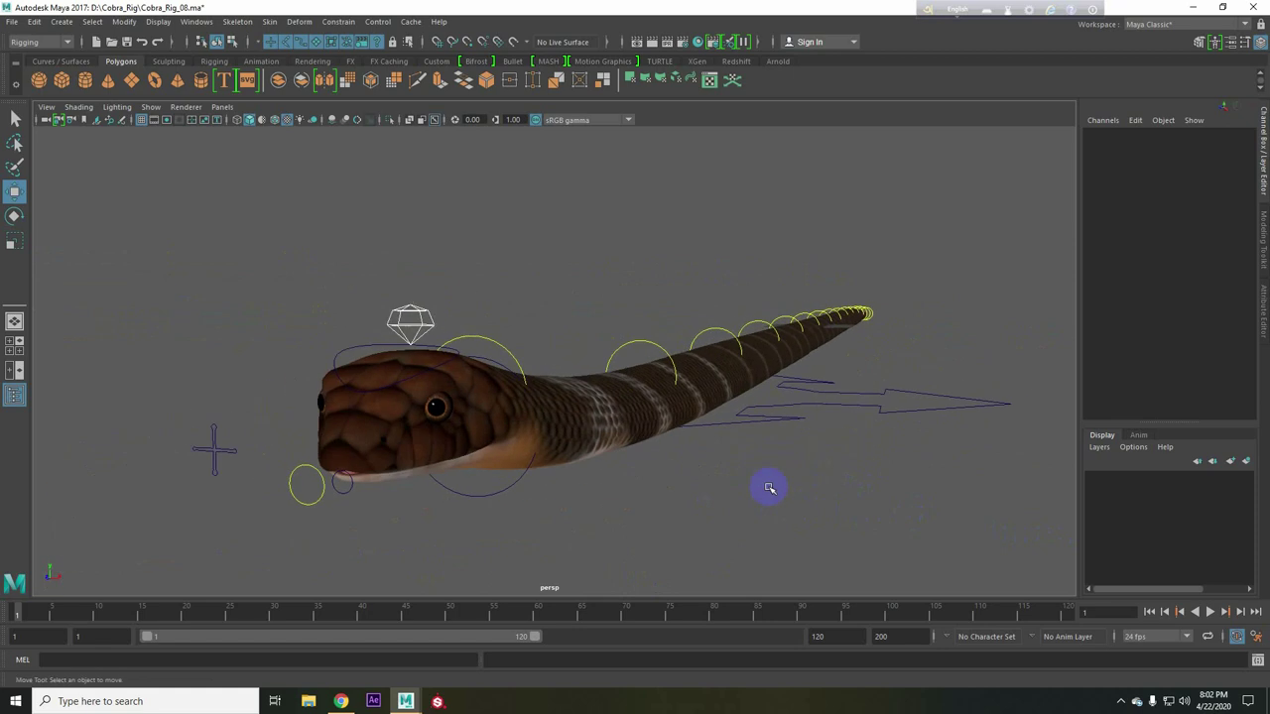
# On Diamond_Ctrl, test Breath at 1 and 10, then Hood at 10 and back to 0.
pyautogui.click(416, 314)
pyautogui.moveTo(860, 376); pyautogui.dragTo(930, 504, button='middle')
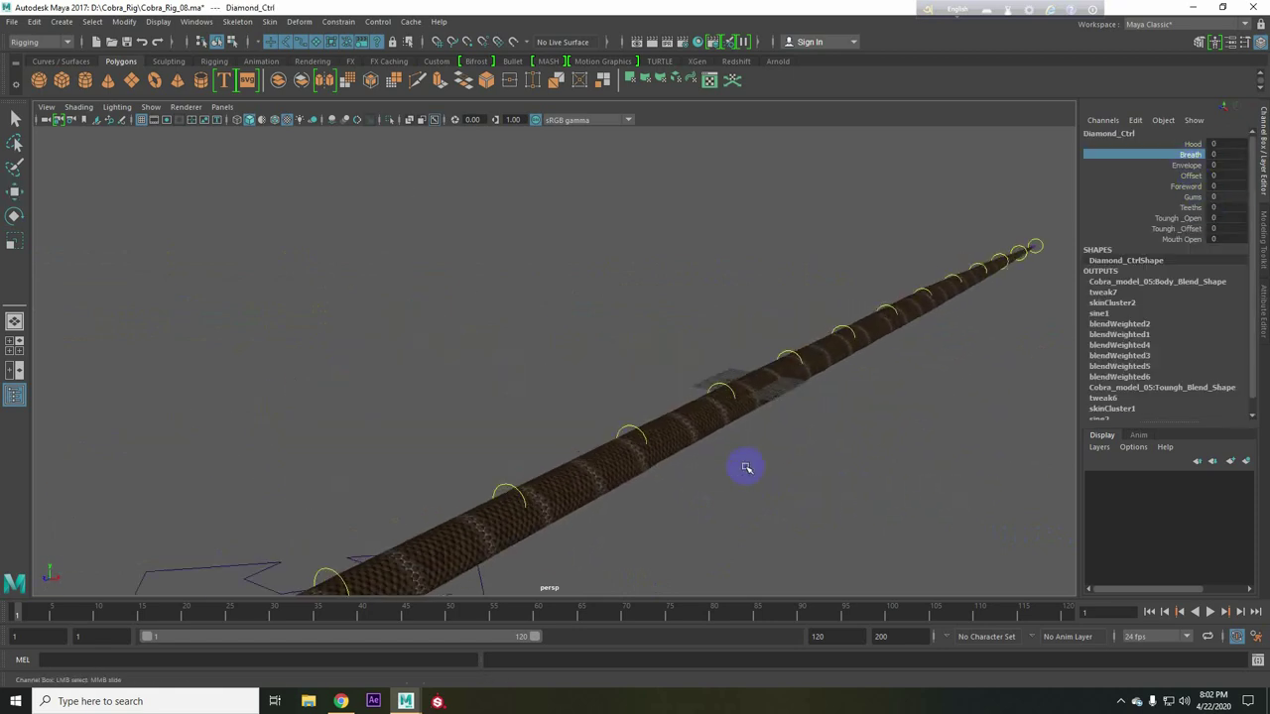
pyautogui.moveTo(742, 468); pyautogui.dragTo(980, 440, button='middle')
pyautogui.moveTo(1134, 188)
pyautogui.mouseDown(button='middle')
pyautogui.moveTo(660, 489)
pyautogui.moveTo(679, 480)
pyautogui.mouseUp(button='middle')
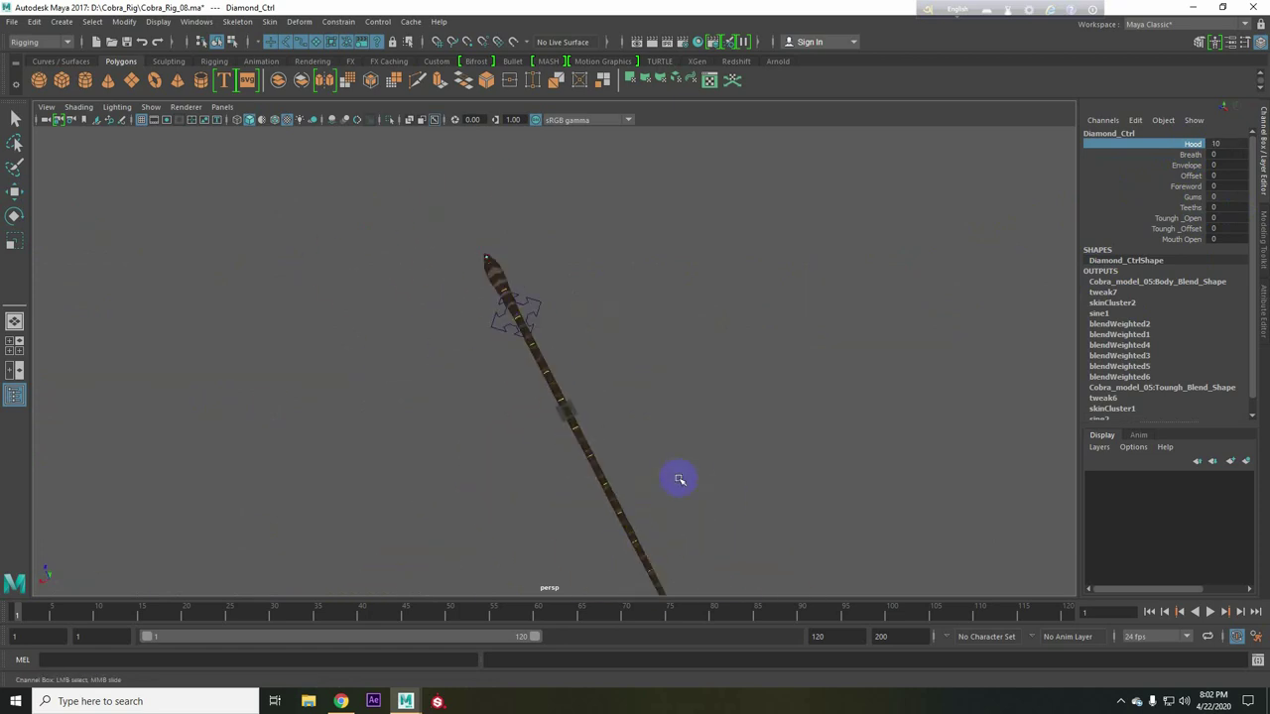
pyautogui.keyDown('alt'); pyautogui.moveTo(655, 421); pyautogui.dragTo(691, 439); pyautogui.keyUp('alt')
pyautogui.moveTo(820, 450); pyautogui.dragTo(699, 456, button='middle')
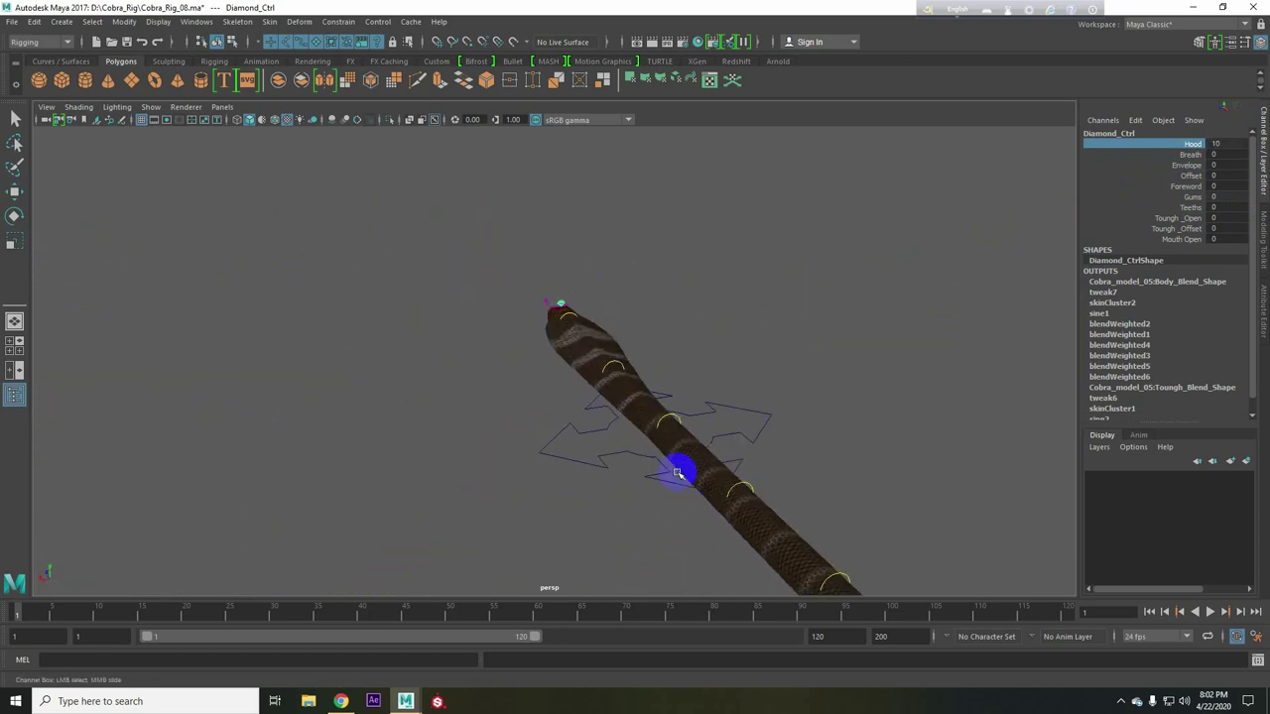
# Lift Main_Curve_15_CT with the Move tool to raise the cobra's head.
pyautogui.moveTo(804, 472)
pyautogui.keyDown('alt'); pyautogui.mouseDown()
pyautogui.moveTo(590, 454)
pyautogui.moveTo(808, 420)
pyautogui.moveTo(321, 433)
pyautogui.moveTo(344, 292)
pyautogui.mouseUp(); pyautogui.keyUp('alt')
pyautogui.click(321, 434)
pyautogui.press('w')
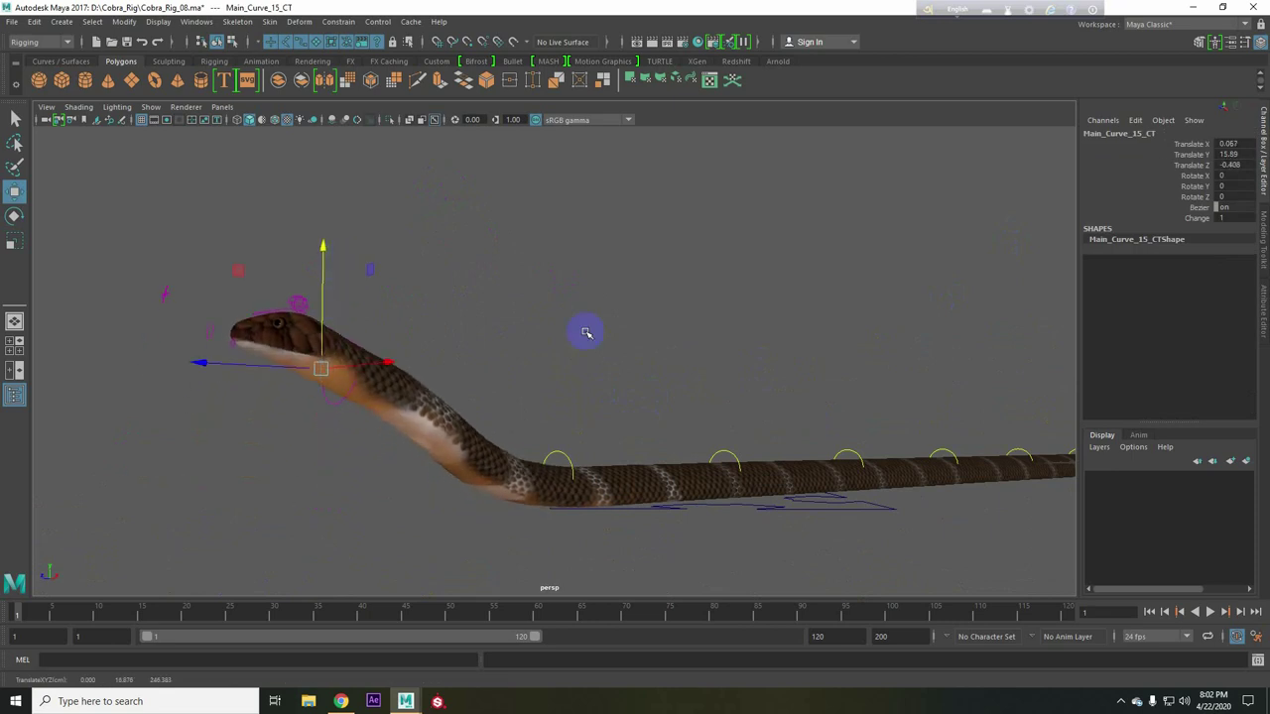
pyautogui.moveTo(585, 331)
pyautogui.keyDown('alt'); pyautogui.mouseDown()
pyautogui.moveTo(658, 419)
pyautogui.moveTo(811, 510)
pyautogui.mouseUp(); pyautogui.keyUp('alt')
pyautogui.click(677, 282)
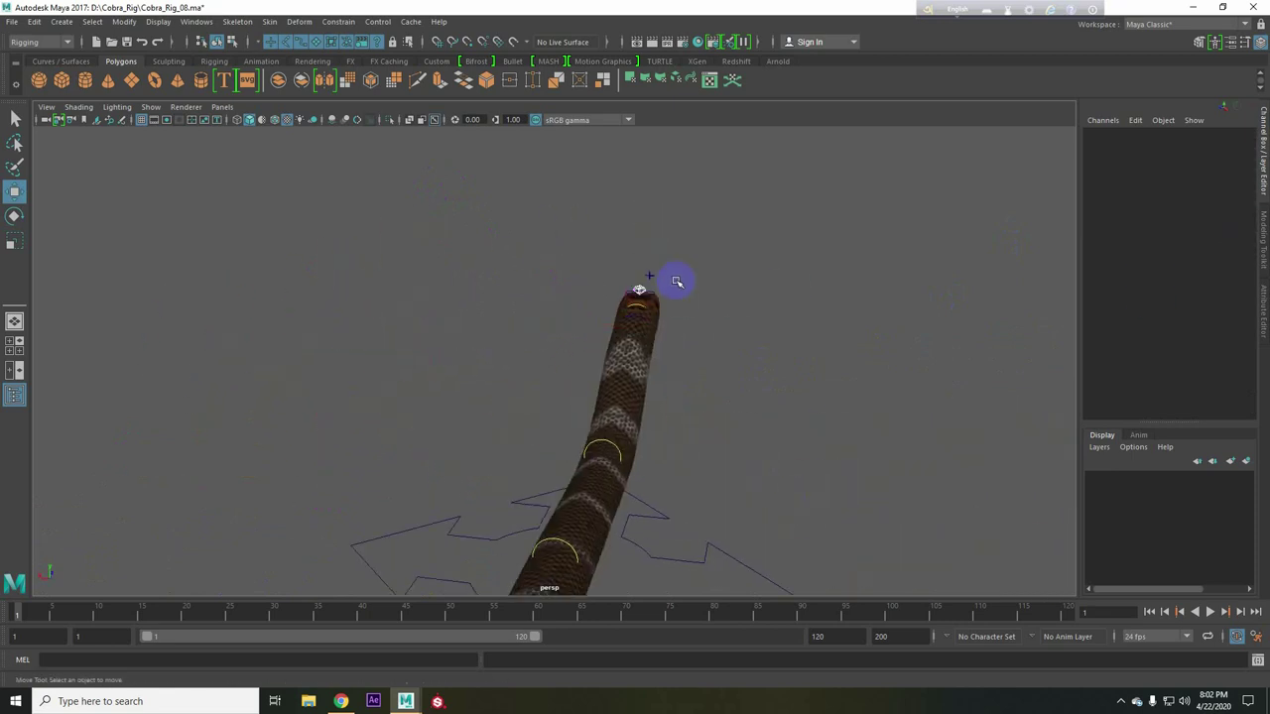
# Set Hood on Diamond_Ctrl to 6 and raise Main_Curve_13_CT to lift the head further.
pyautogui.click(640, 288)
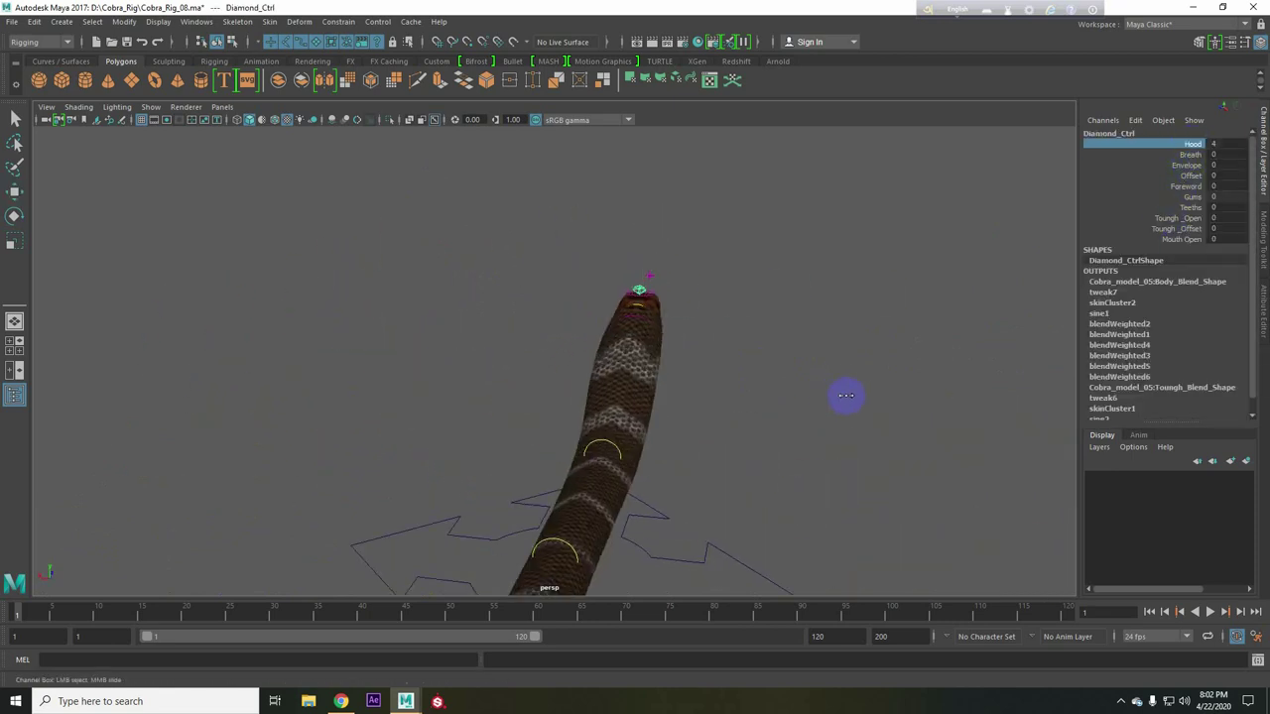
pyautogui.moveTo(846, 395)
pyautogui.keyDown('alt'); pyautogui.mouseDown()
pyautogui.moveTo(613, 468)
pyautogui.moveTo(715, 431)
pyautogui.moveTo(721, 442)
pyautogui.moveTo(761, 437)
pyautogui.moveTo(640, 475)
pyautogui.mouseUp(); pyautogui.keyUp('alt')
pyautogui.moveTo(741, 495)
pyautogui.keyDown('alt'); pyautogui.mouseDown()
pyautogui.moveTo(457, 506)
pyautogui.moveTo(646, 470)
pyautogui.moveTo(448, 470)
pyautogui.moveTo(700, 462)
pyautogui.mouseUp(); pyautogui.keyUp('alt')
pyautogui.moveTo(700, 463); pyautogui.dragTo(730, 456, button='middle')
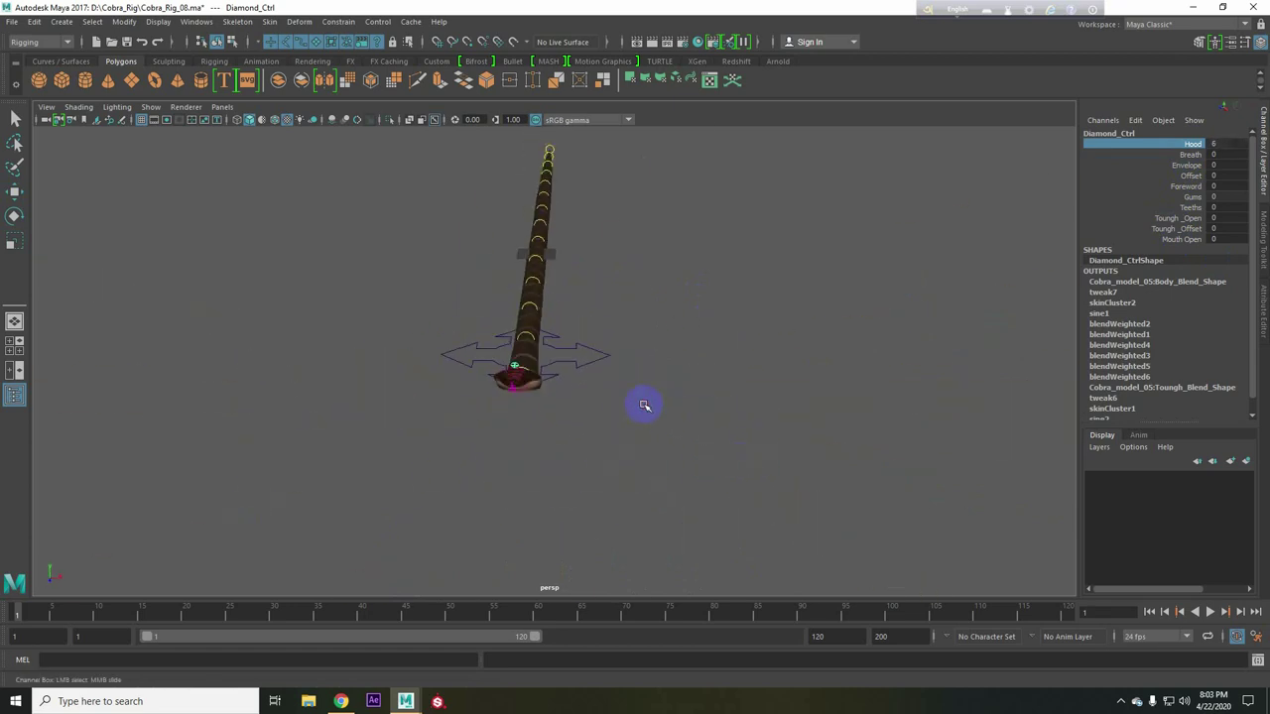
pyautogui.keyDown('alt'); pyautogui.moveTo(644, 405); pyautogui.dragTo(487, 365, button='right'); pyautogui.keyUp('alt')
pyautogui.moveTo(686, 335)
pyautogui.keyDown('alt'); pyautogui.mouseDown()
pyautogui.moveTo(661, 439)
pyautogui.moveTo(595, 460)
pyautogui.mouseUp(); pyautogui.keyUp('alt')
pyautogui.click(543, 476)
pyautogui.moveTo(533, 357); pyautogui.dragTo(533, 325)
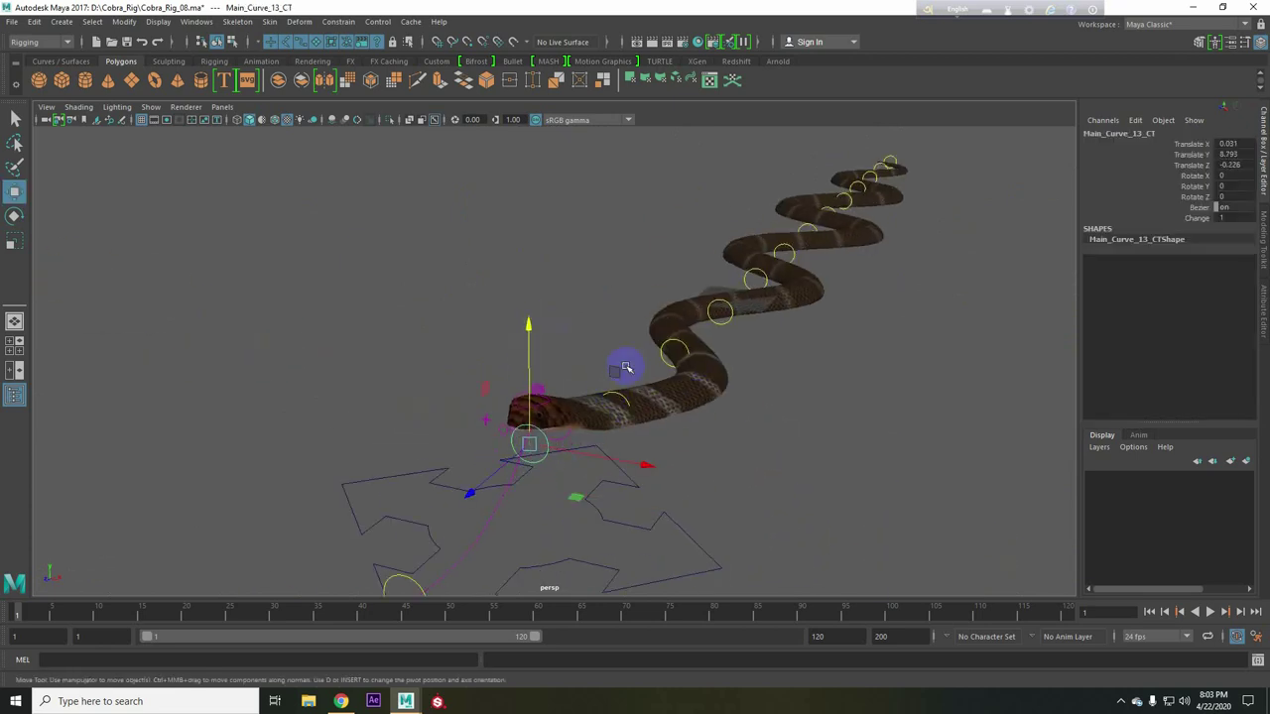
# Turn off NURBS Curves display in the viewport to hide the curve controls.
pyautogui.keyDown('alt'); pyautogui.moveTo(626, 368); pyautogui.dragTo(1197, 227); pyautogui.keyUp('alt')
pyautogui.click(658, 467)
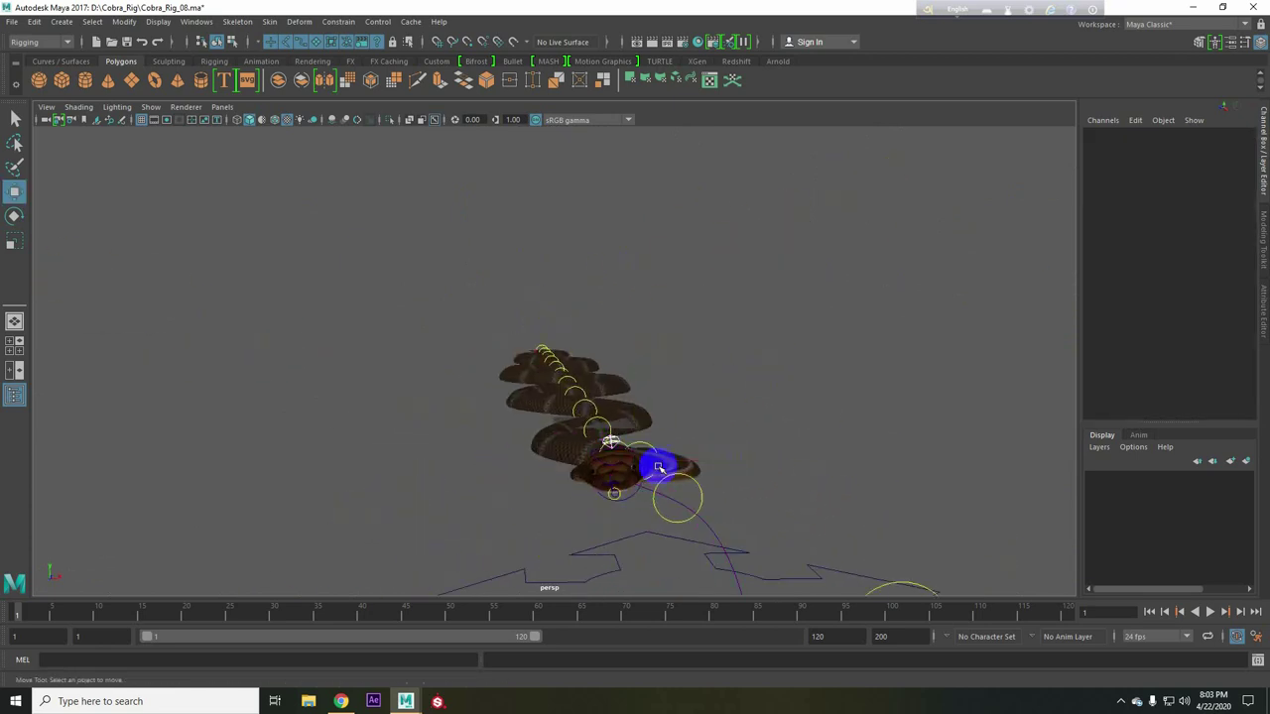
pyautogui.click(658, 467)
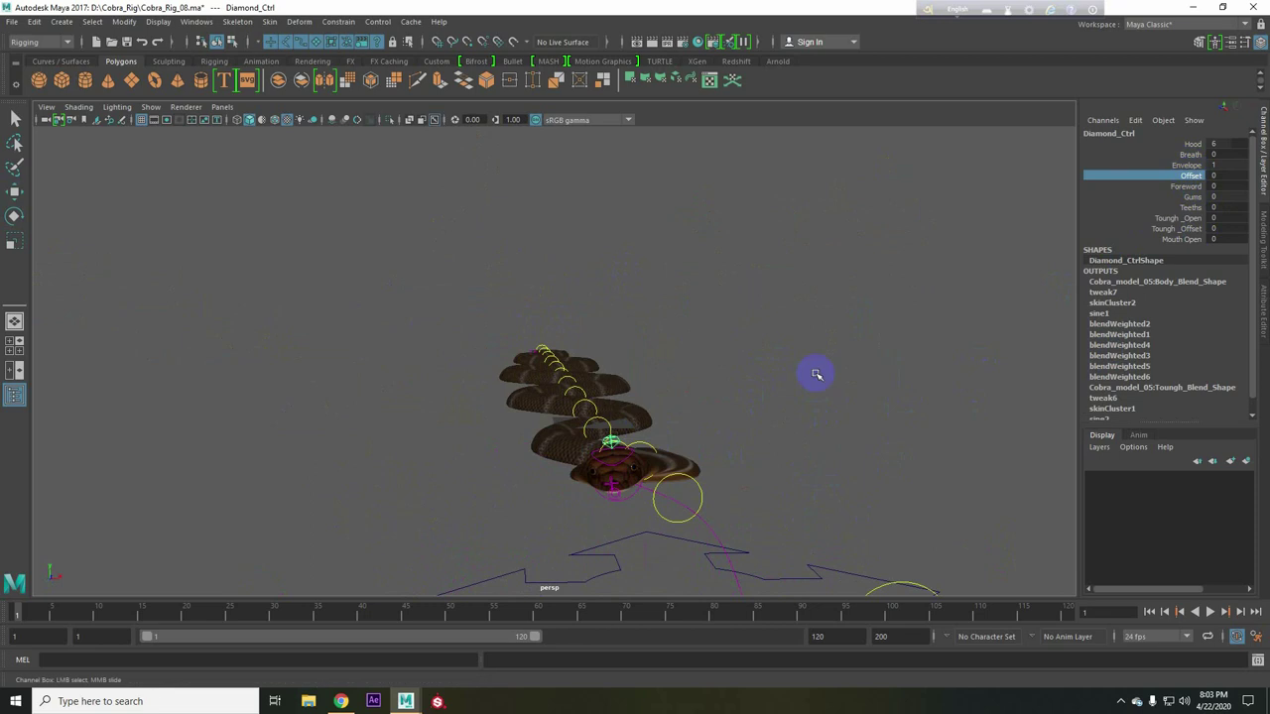
pyautogui.click(150, 107)
pyautogui.click(170, 186)
# Set Diamond_Ctrl's Offset to 100 and key the Offset channel.
pyautogui.moveTo(672, 298)
pyautogui.mouseDown(button='middle')
pyautogui.moveTo(866, 477)
pyautogui.moveTo(780, 496)
pyautogui.moveTo(814, 397)
pyautogui.moveTo(584, 334)
pyautogui.moveTo(824, 490)
pyautogui.moveTo(879, 490)
pyautogui.moveTo(738, 374)
pyautogui.moveTo(824, 363)
pyautogui.mouseUp(button='middle')
pyautogui.click(1215, 176)
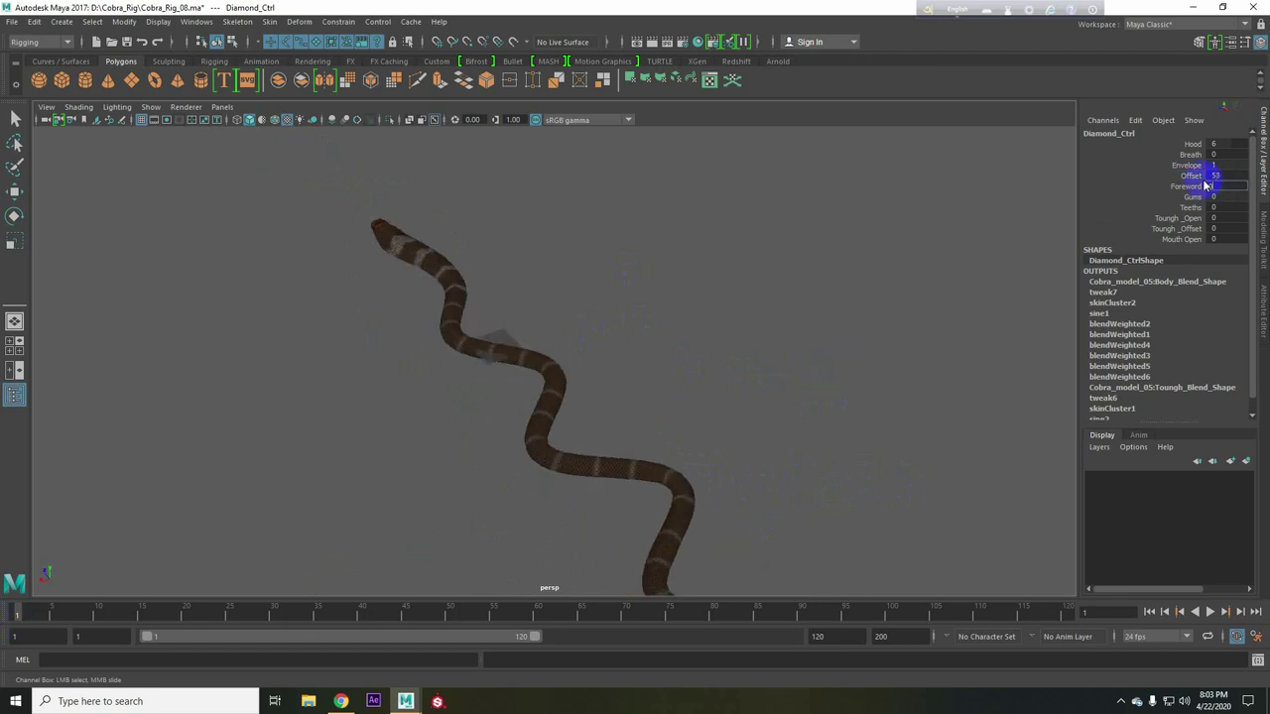
pyautogui.write('0')
pyautogui.press('Return')
pyautogui.rightClick(1190, 176)
pyautogui.click(1141, 184)
pyautogui.click(1067, 610)
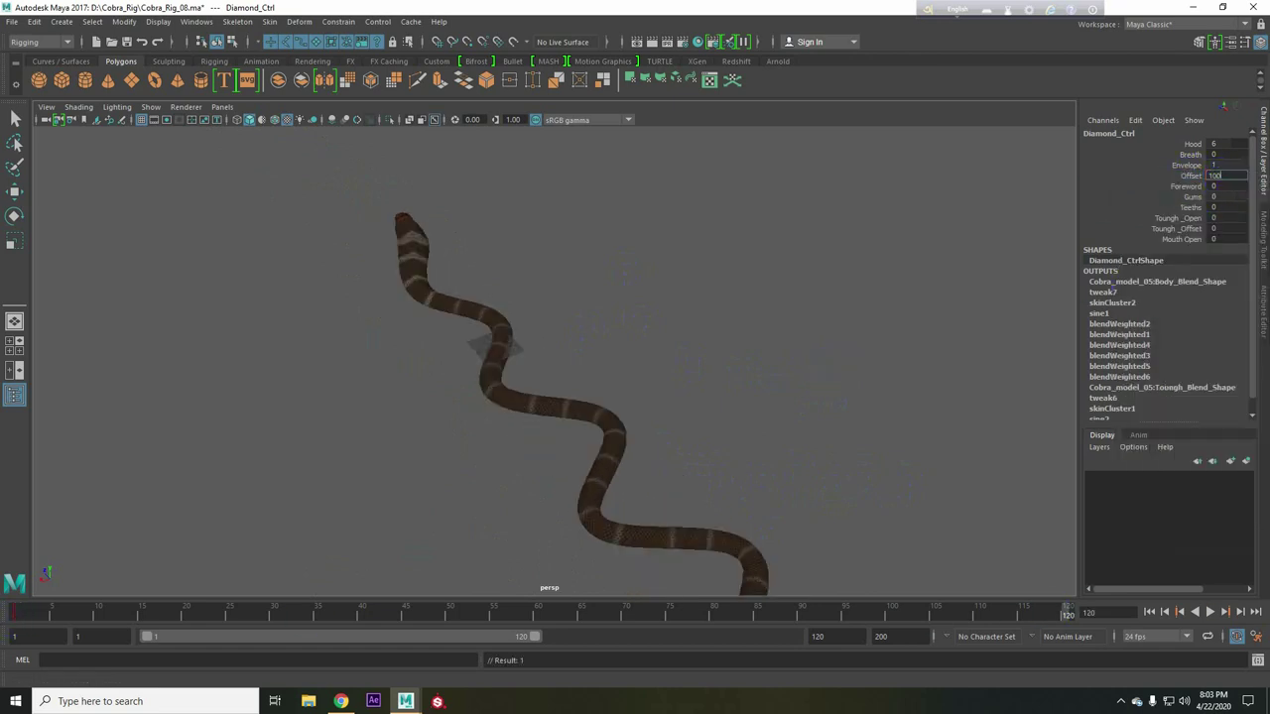
pyautogui.press('w')
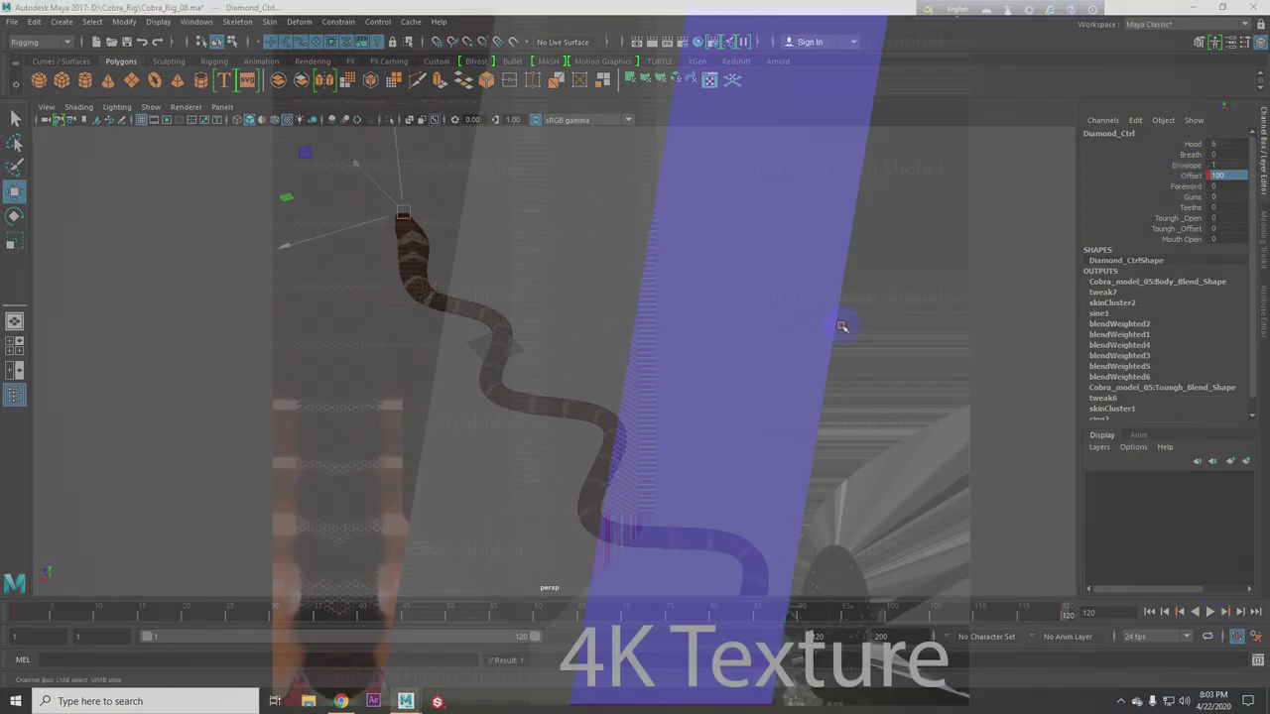